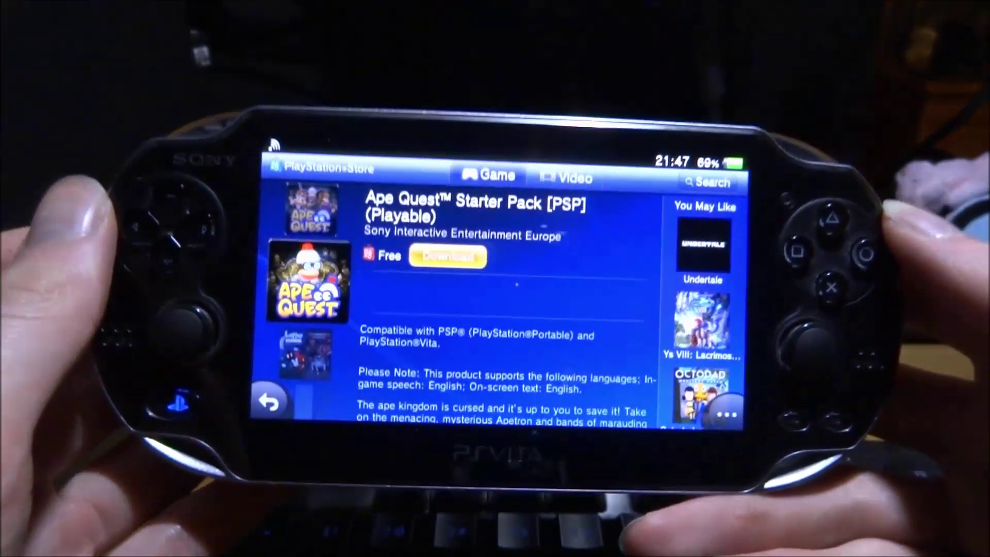
{"action": "key", "text": "Return"}
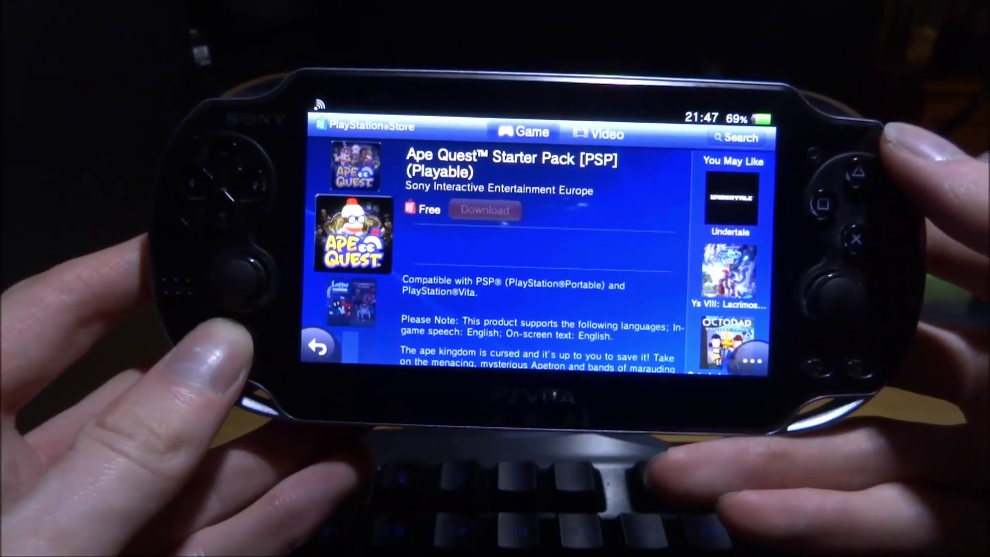
{"action": "key", "text": "super"}
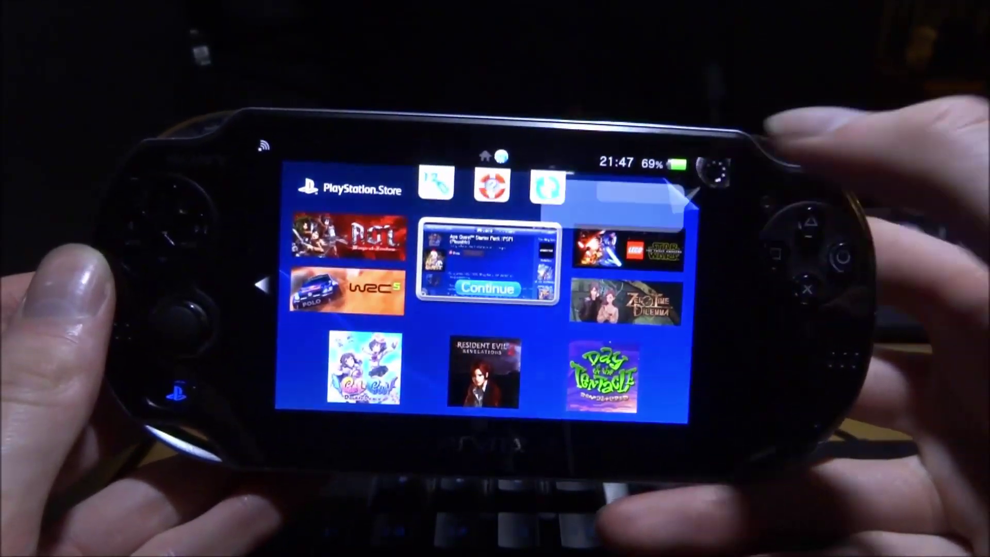
{"action": "left_click", "coordinate": [708, 161]}
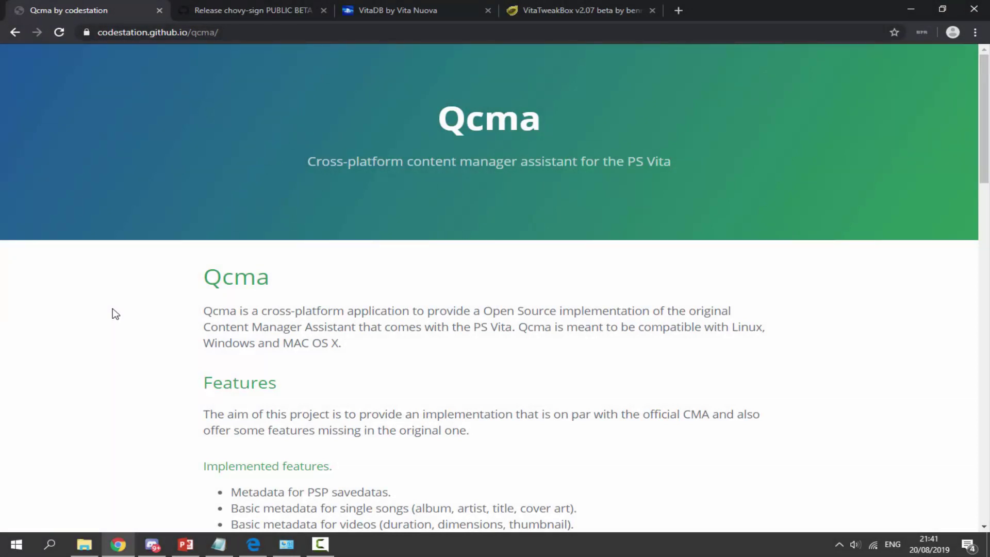
- Start downloading the Qcma Windows Installer (0.4.1) from the Qcma page, and cancel the download
{"action": "scroll", "coordinate": [144, 307], "scroll_direction": "down", "scroll_amount": 20}
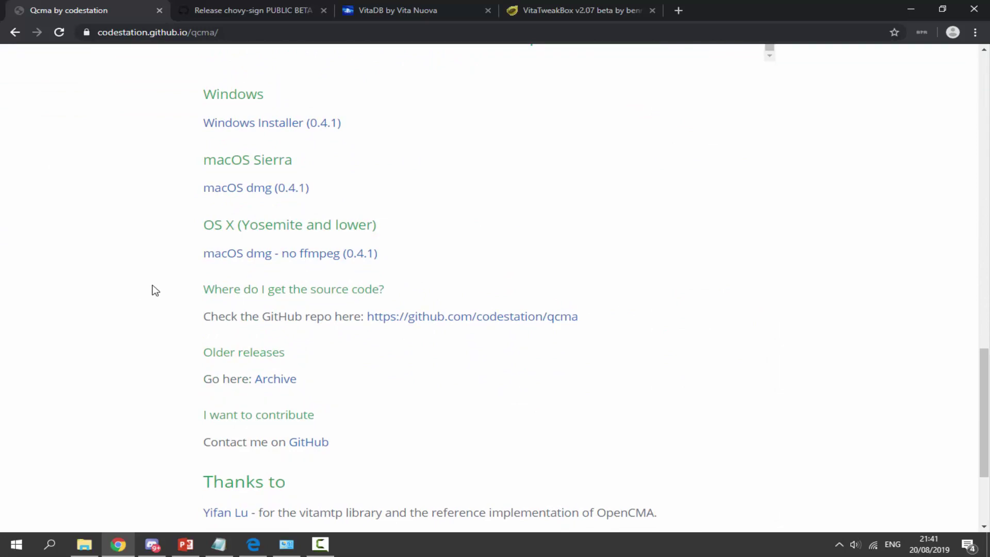
{"action": "left_click", "coordinate": [253, 128]}
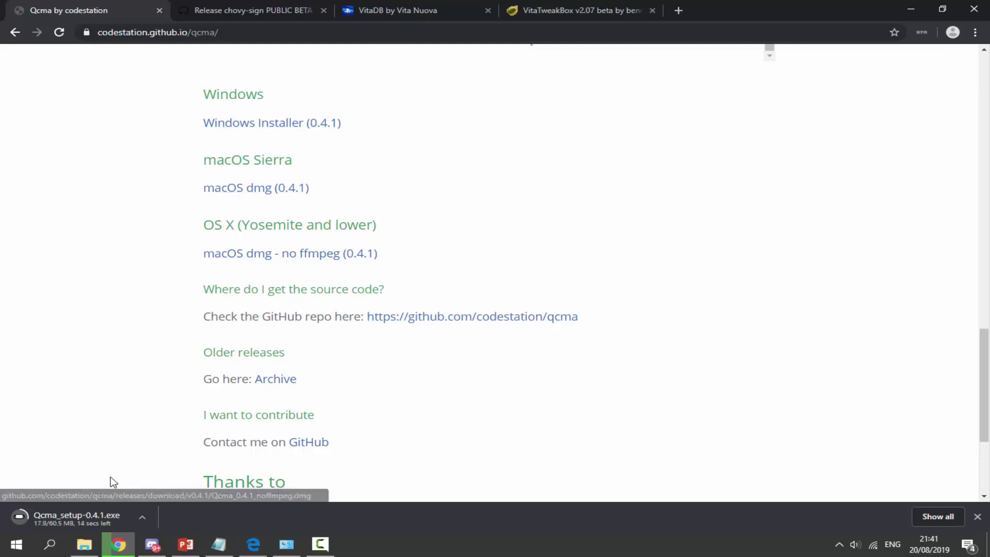
{"action": "left_click", "coordinate": [145, 513]}
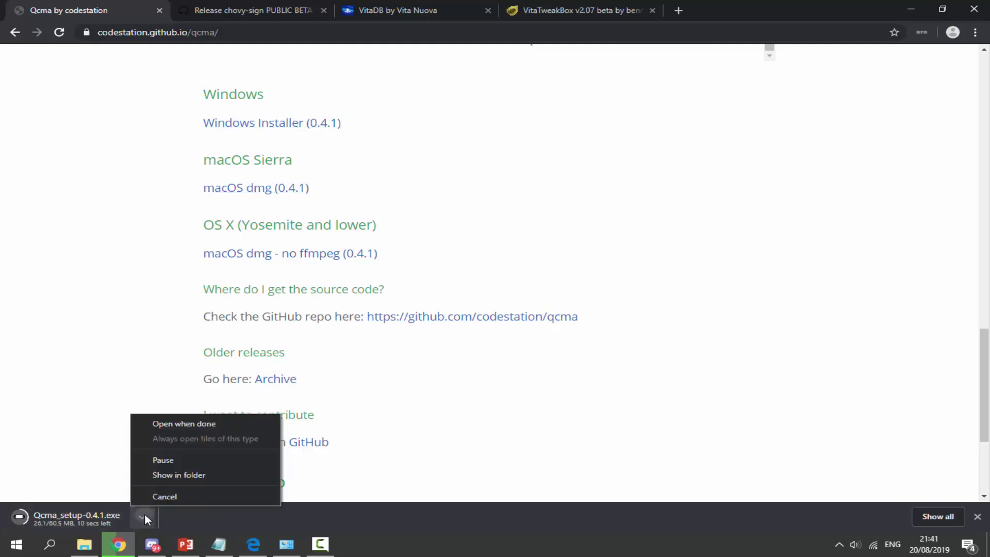
{"action": "left_click", "coordinate": [155, 498]}
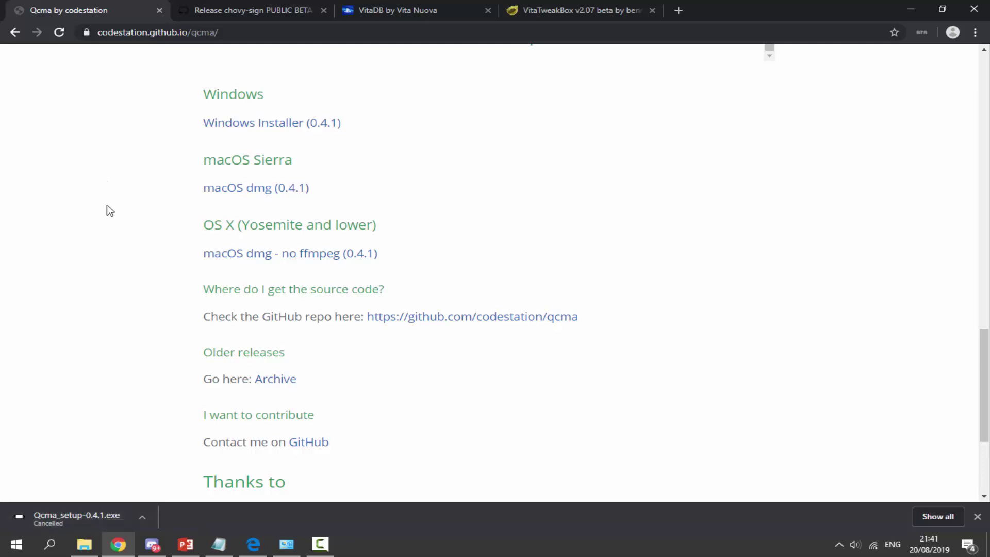
- Start downloading Release.zip from the chovy-sign PUBLIC BETA release page, and cancel the download
{"action": "left_click", "coordinate": [228, 11]}
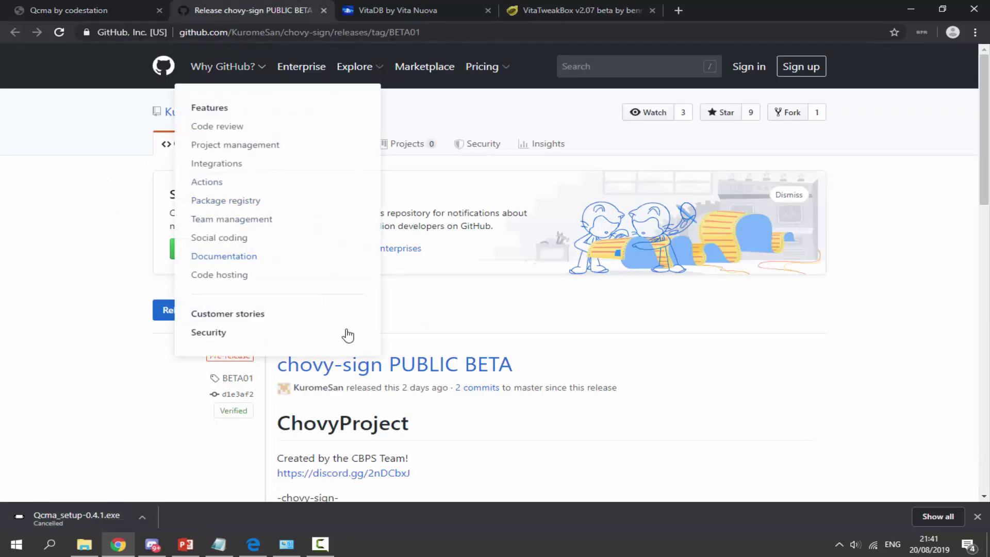
{"action": "scroll", "coordinate": [305, 214], "scroll_direction": "down", "scroll_amount": 3}
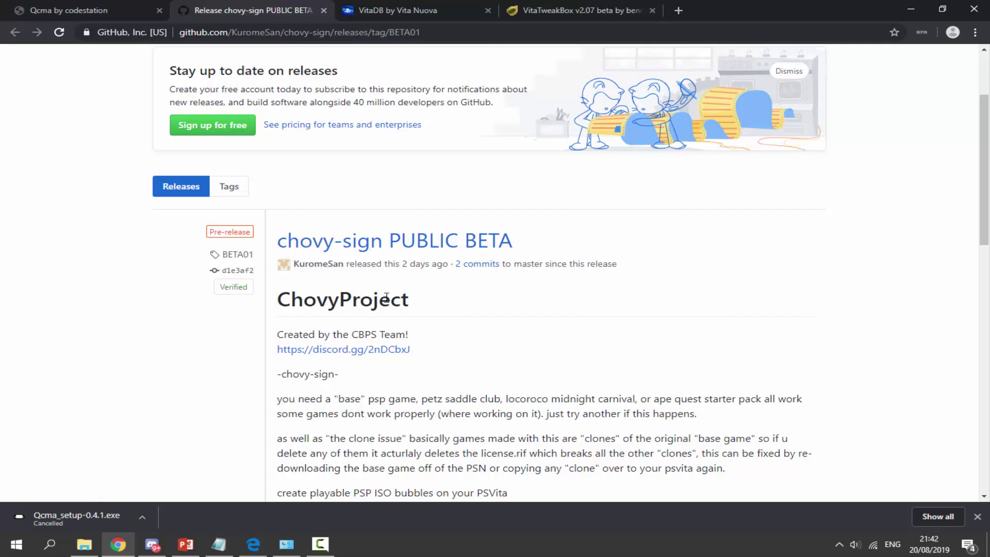
{"action": "scroll", "coordinate": [416, 206], "scroll_direction": "down", "scroll_amount": 13}
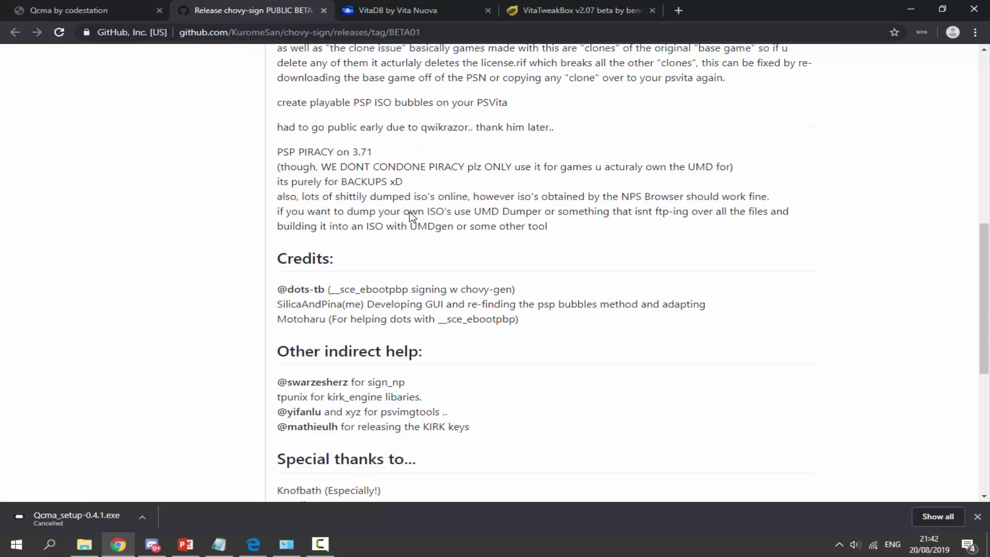
{"action": "scroll", "coordinate": [412, 217], "scroll_direction": "down", "scroll_amount": 2}
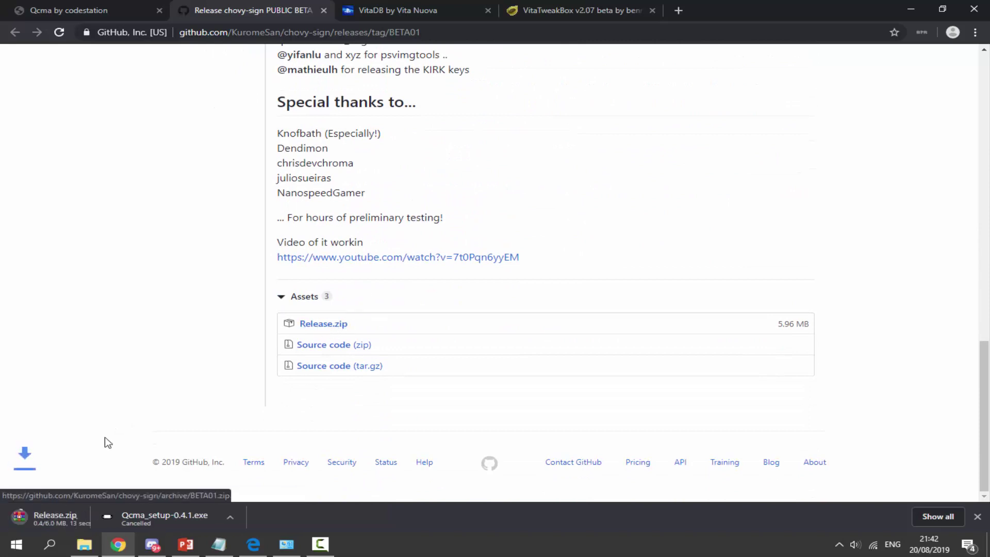
{"action": "left_click", "coordinate": [142, 517]}
{"action": "left_click", "coordinate": [149, 498]}
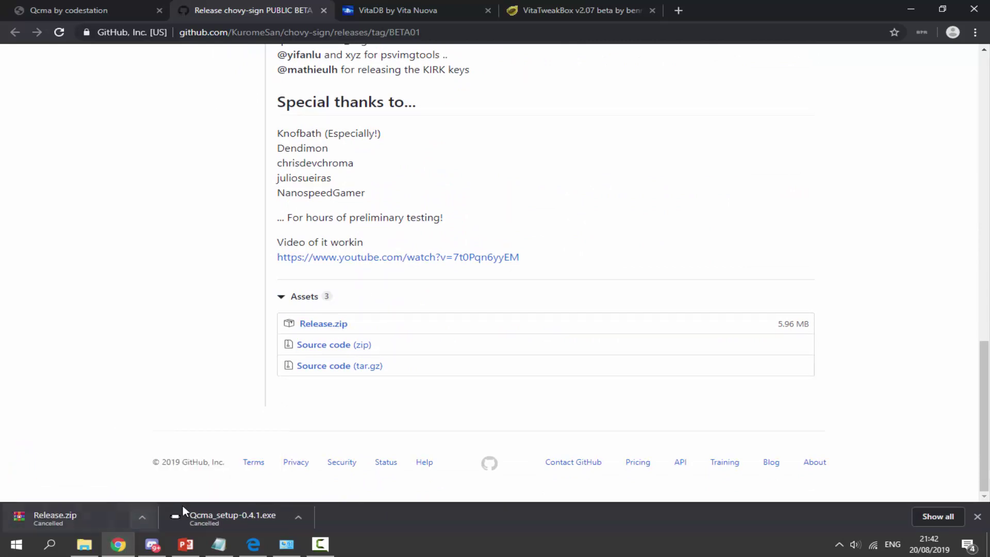
{"action": "left_click", "coordinate": [977, 517]}
{"action": "scroll", "coordinate": [470, 460], "scroll_direction": "up", "scroll_amount": 20}
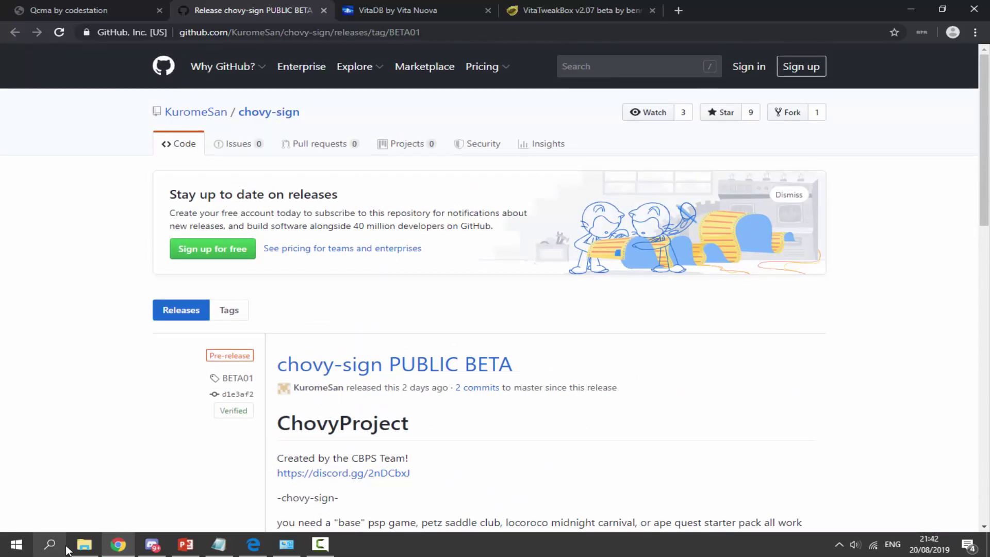
- Switch to New folder (23) in File Explorer and check the file type of Yu-Gi-Oh 5D's Tag Force 5.iso in its properties
{"action": "mouse_move", "coordinate": [84, 544]}
{"action": "left_click", "coordinate": [62, 472]}
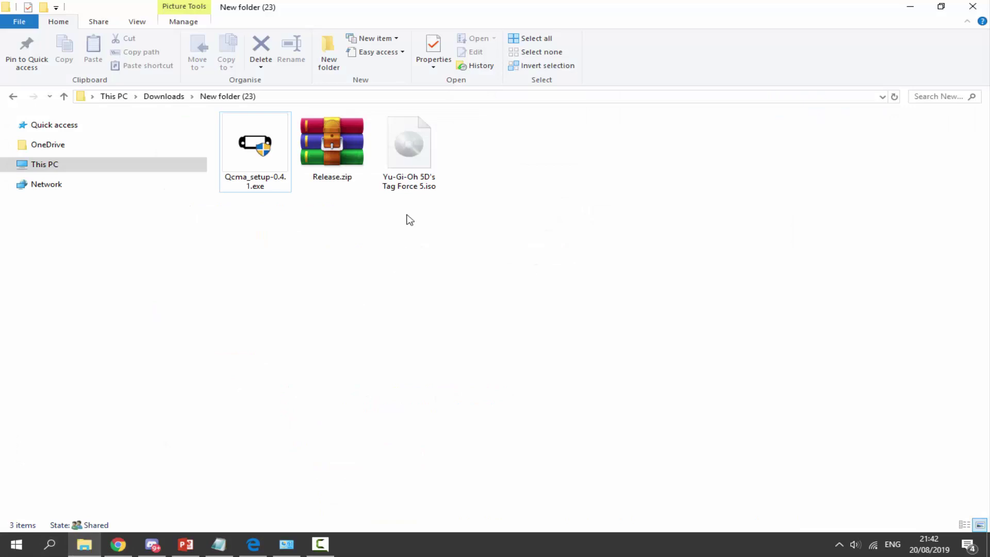
{"action": "key", "text": "Right"}
{"action": "key", "text": "Right"}
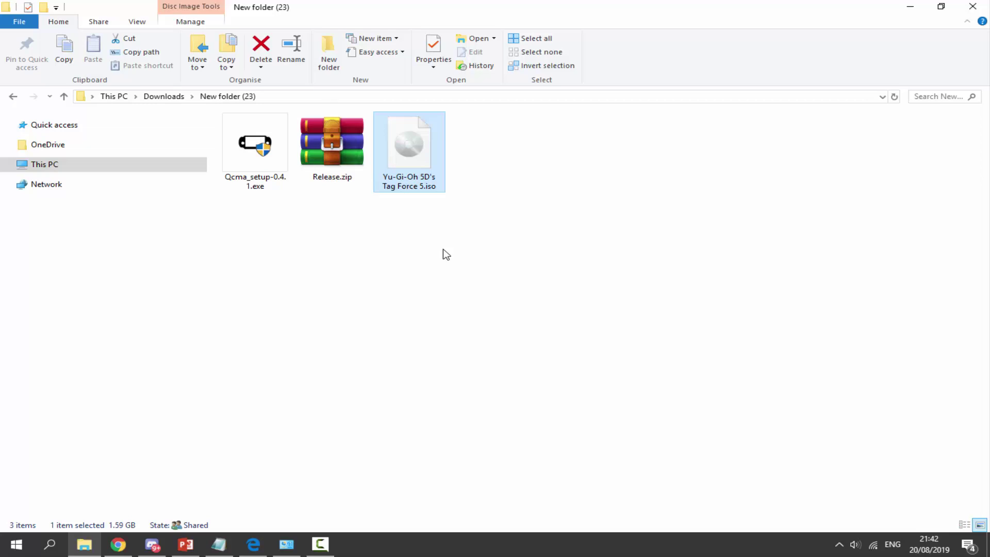
{"action": "right_click", "coordinate": [427, 147]}
{"action": "left_click", "coordinate": [494, 517]}
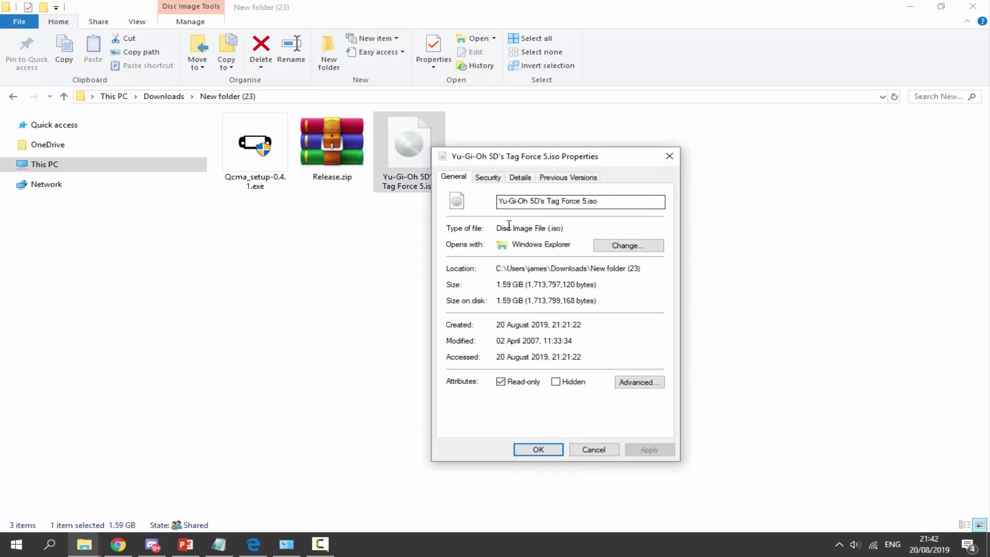
{"action": "left_click_drag", "start_coordinate": [509, 226], "coordinate": [568, 228]}
{"action": "left_click", "coordinate": [565, 228]}
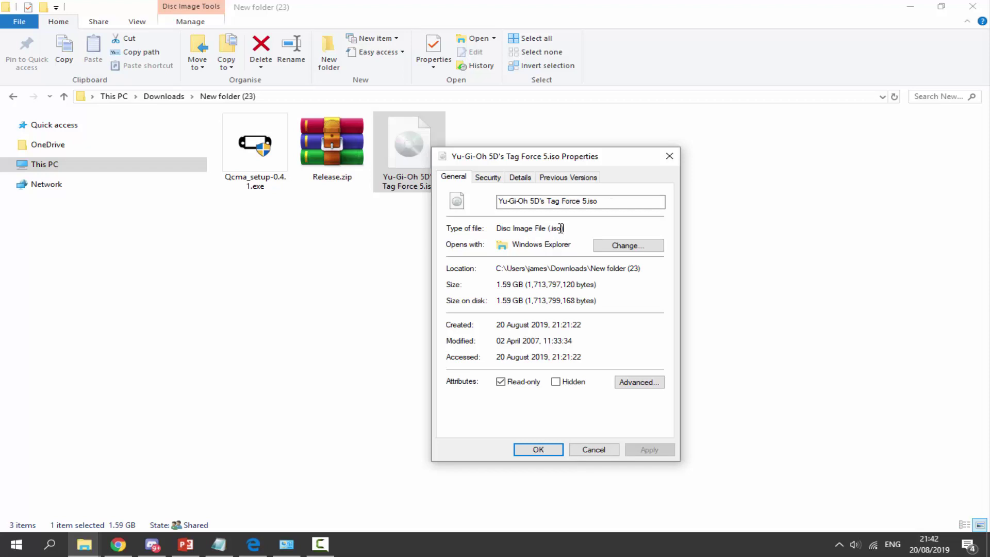
{"action": "left_click", "coordinate": [669, 156]}
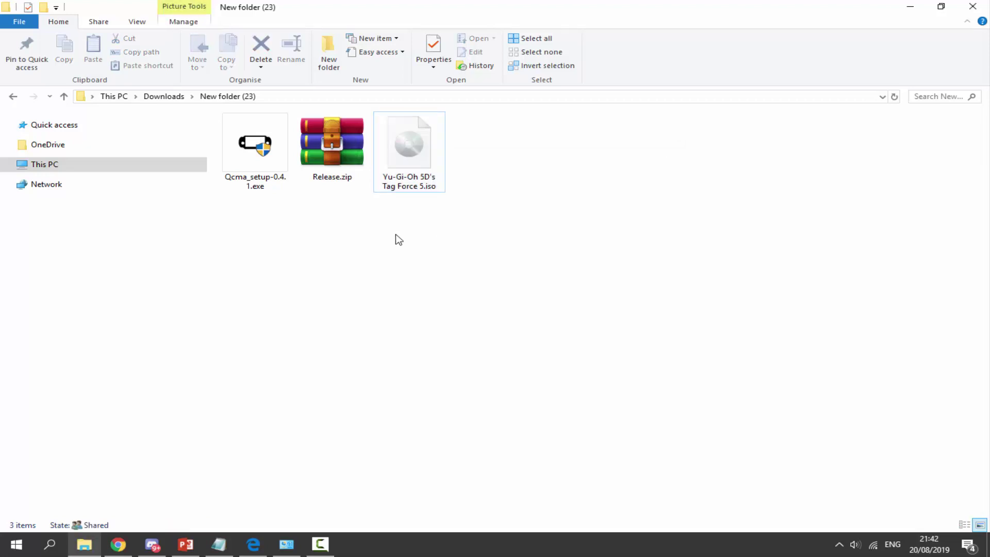
- Run Qcma_setup-0.4.1.exe in English and start installing Qcma to C:\Program Files\Qcma with the WinUSB driver component
{"action": "left_click", "coordinate": [247, 179]}
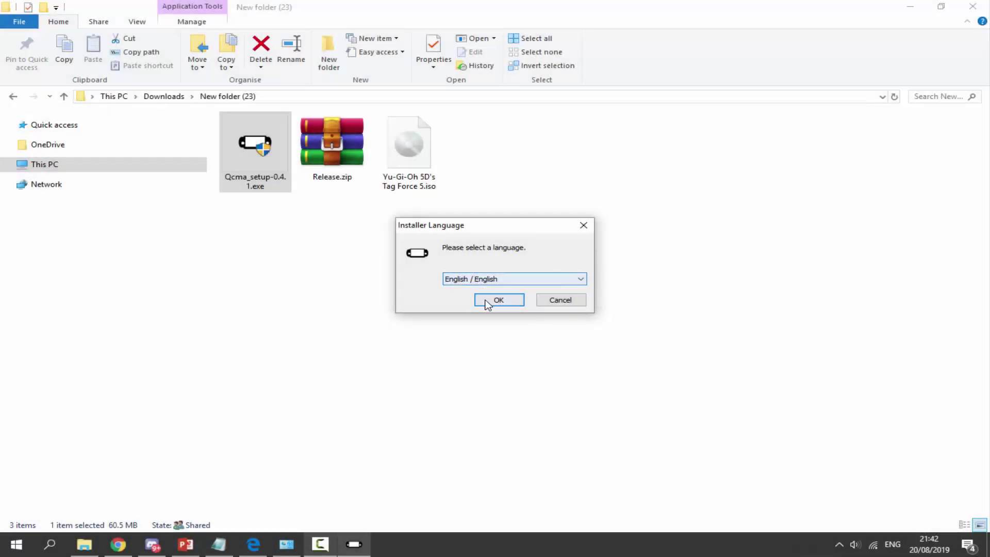
{"action": "left_click", "coordinate": [487, 302]}
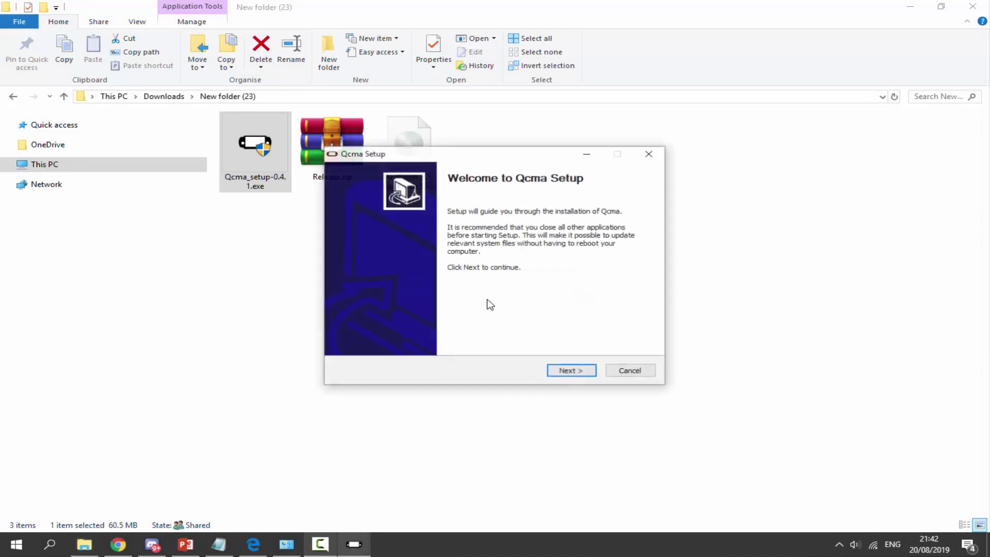
{"action": "left_click", "coordinate": [556, 374]}
{"action": "left_click", "coordinate": [556, 374]}
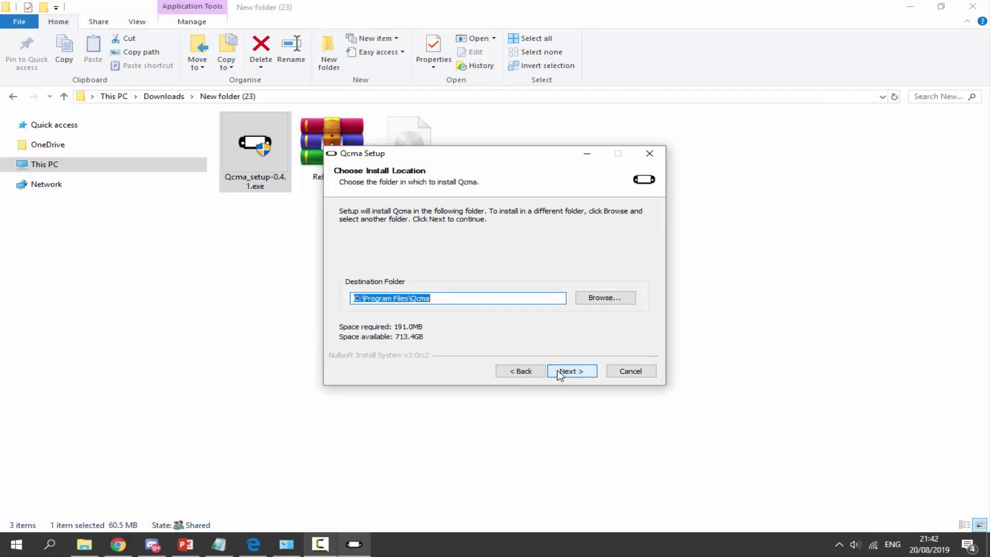
{"action": "left_click", "coordinate": [557, 374]}
{"action": "left_click", "coordinate": [559, 375]}
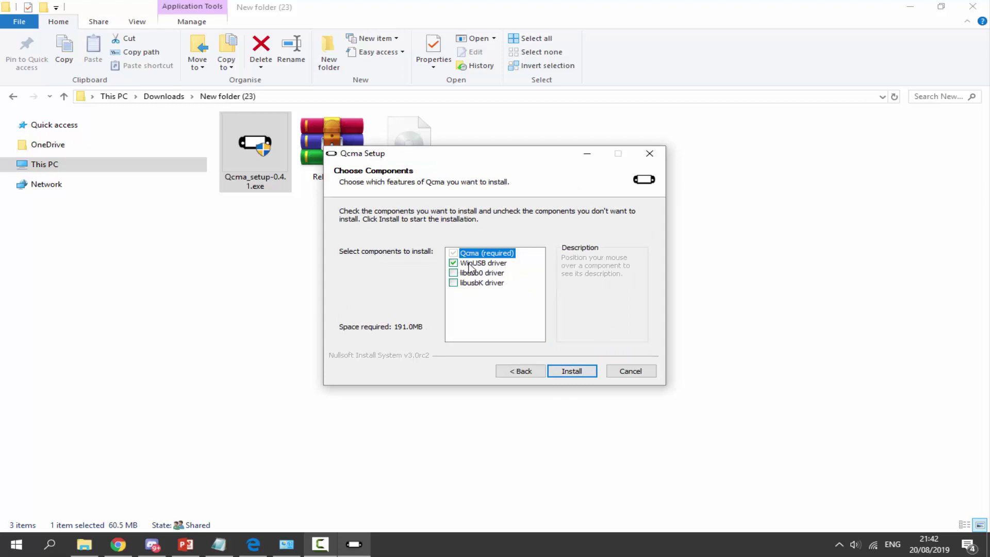
{"action": "left_click", "coordinate": [558, 370]}
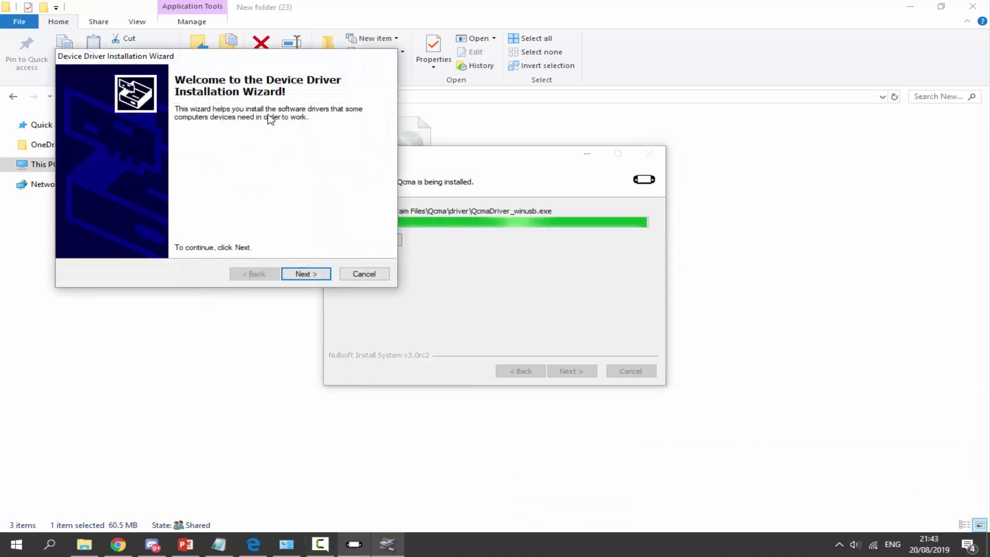
- Complete the device driver installation and finish the Qcma setup with Run Qcma enabled
{"action": "left_click", "coordinate": [303, 274]}
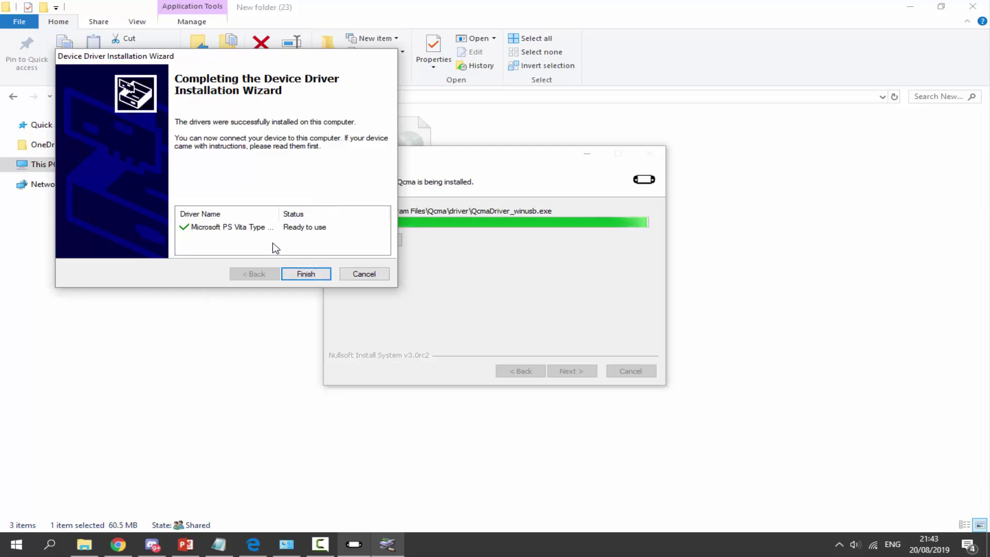
{"action": "left_click", "coordinate": [304, 274]}
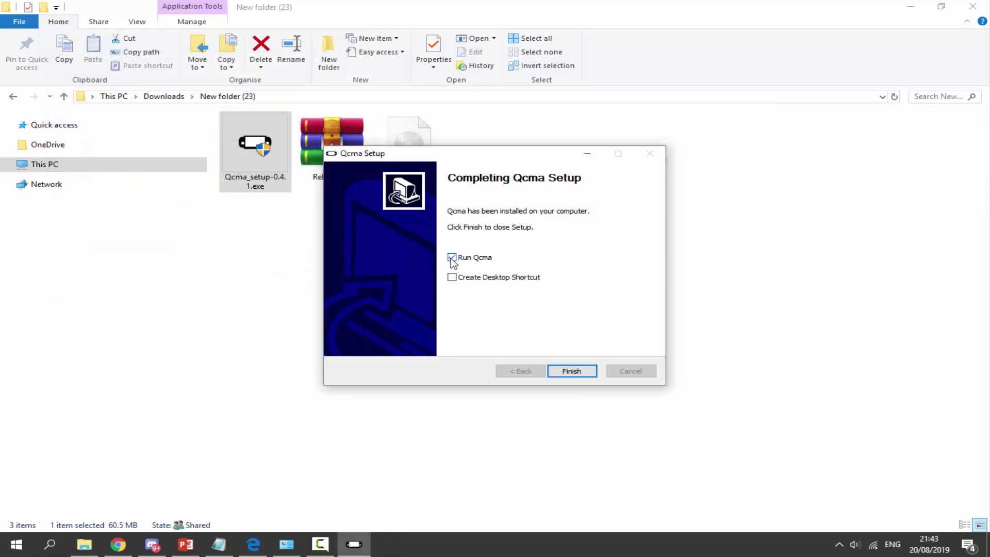
{"action": "left_click", "coordinate": [570, 371]}
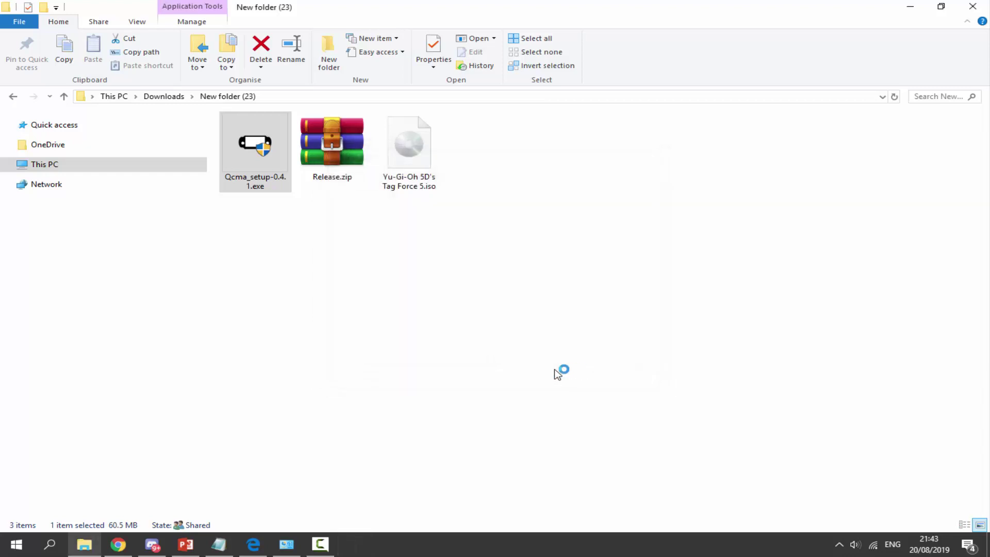
- Find the installed Qcma desktop app by searching Windows for "qcma", and launch it
{"action": "left_click", "coordinate": [49, 544]}
{"action": "type", "text": "qcma"}
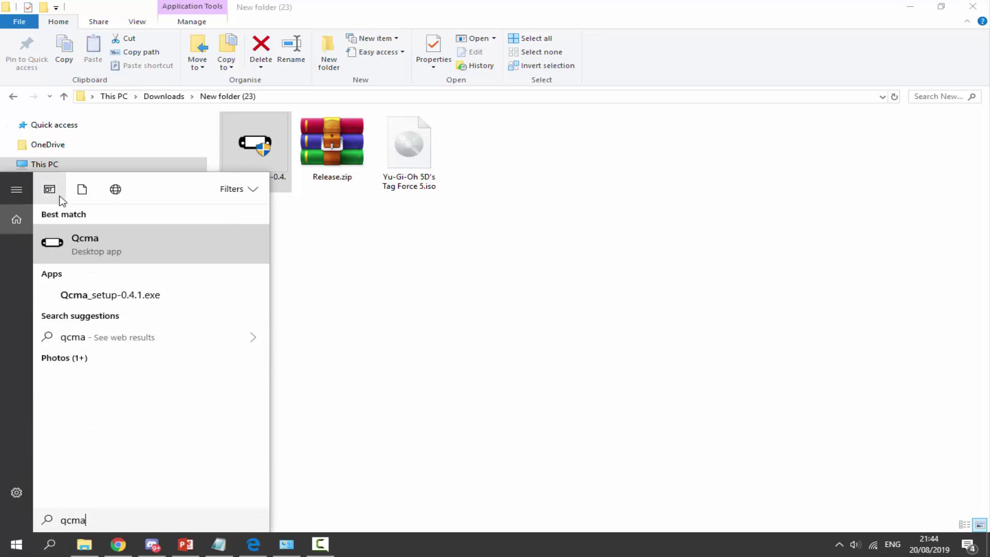
{"action": "left_click", "coordinate": [118, 244]}
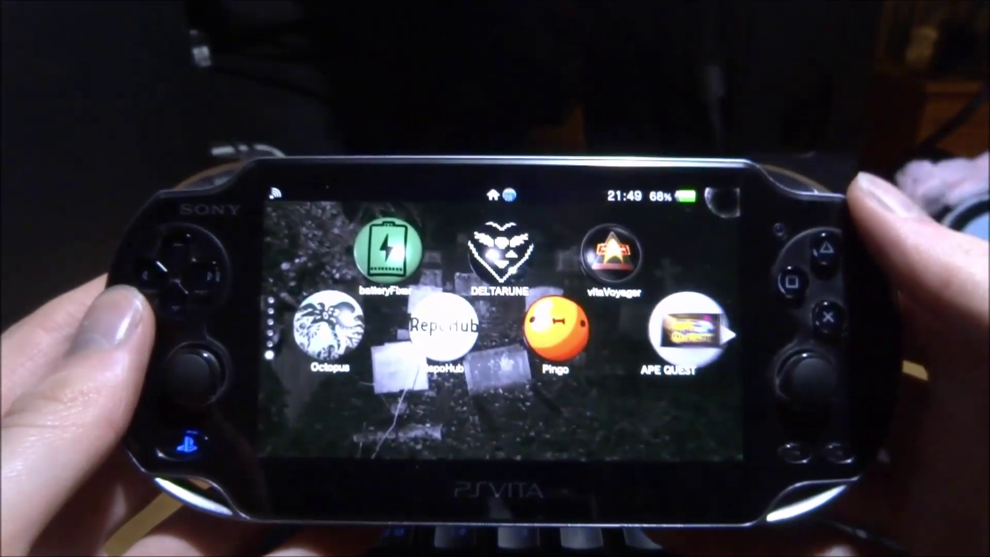
{"action": "left_click_drag", "start_coordinate": [722, 320], "coordinate": [598, 381]}
{"action": "left_click_drag", "start_coordinate": [593, 310], "coordinate": [593, 289]}
{"action": "left_click_drag", "start_coordinate": [743, 222], "coordinate": [412, 454]}
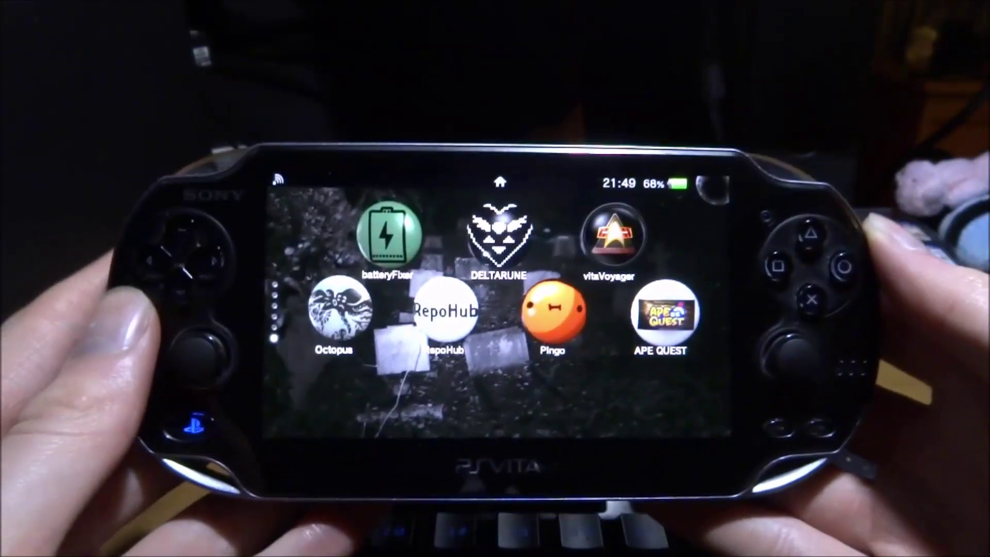
{"action": "key", "text": "Up"}
{"action": "key", "text": "Up"}
{"action": "key", "text": "Up"}
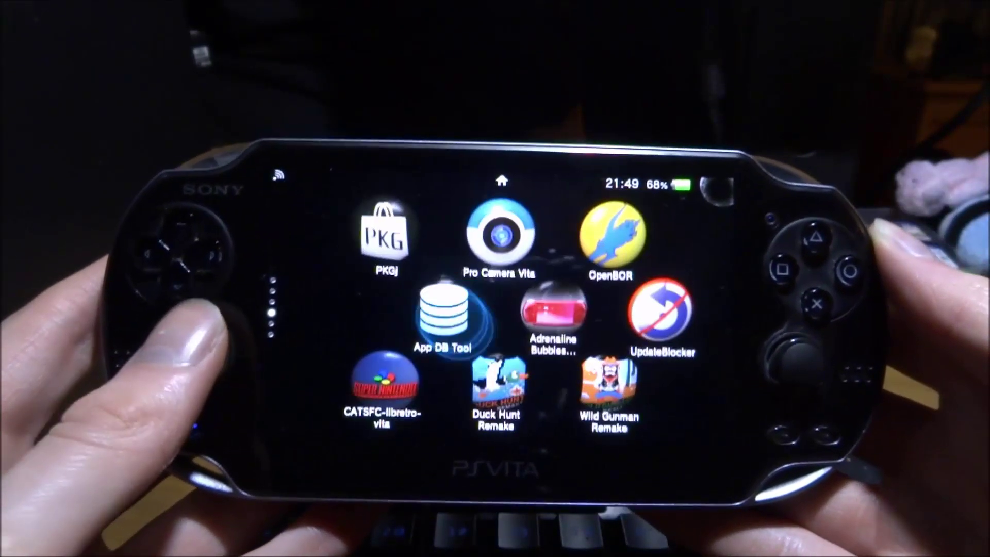
{"action": "key", "text": "Up"}
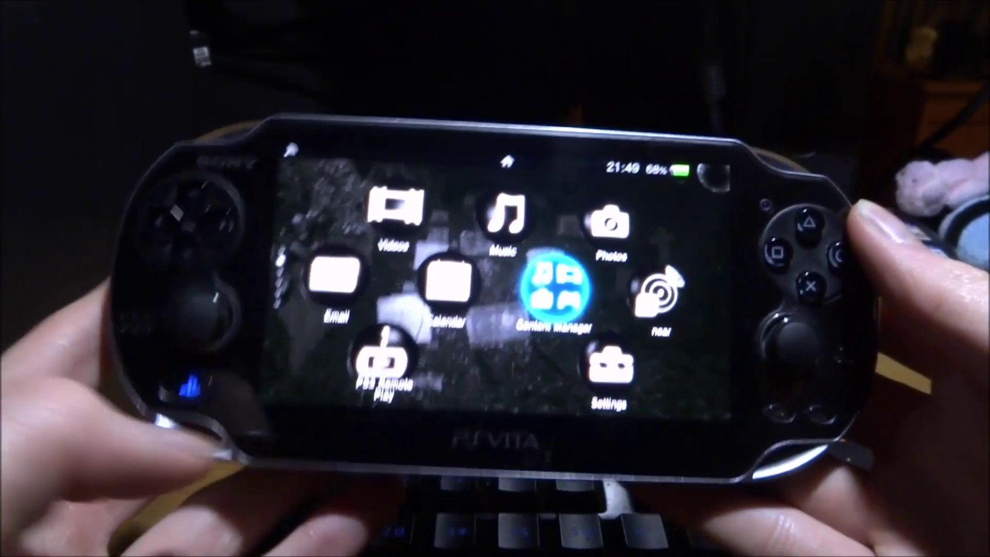
{"action": "key", "text": "super"}
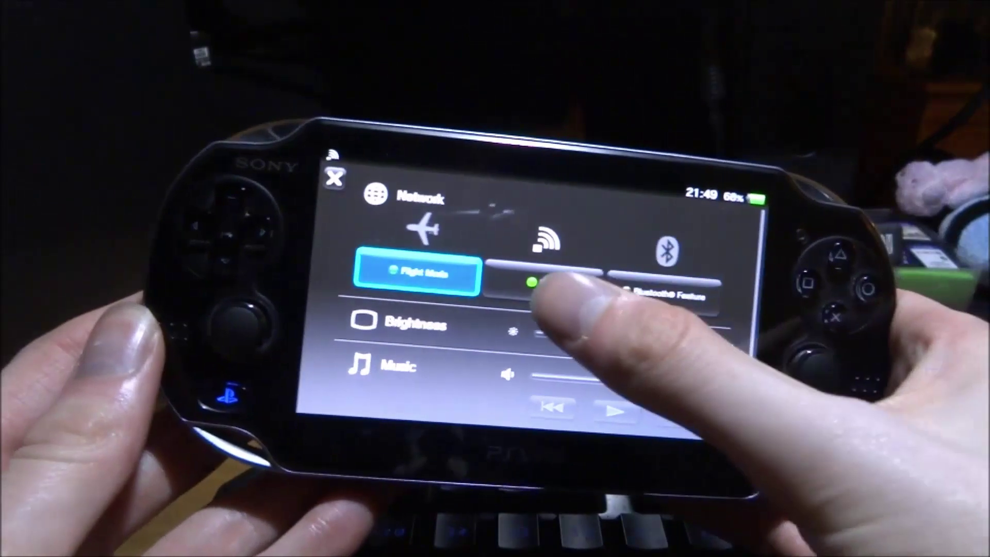
{"action": "left_click", "coordinate": [542, 284]}
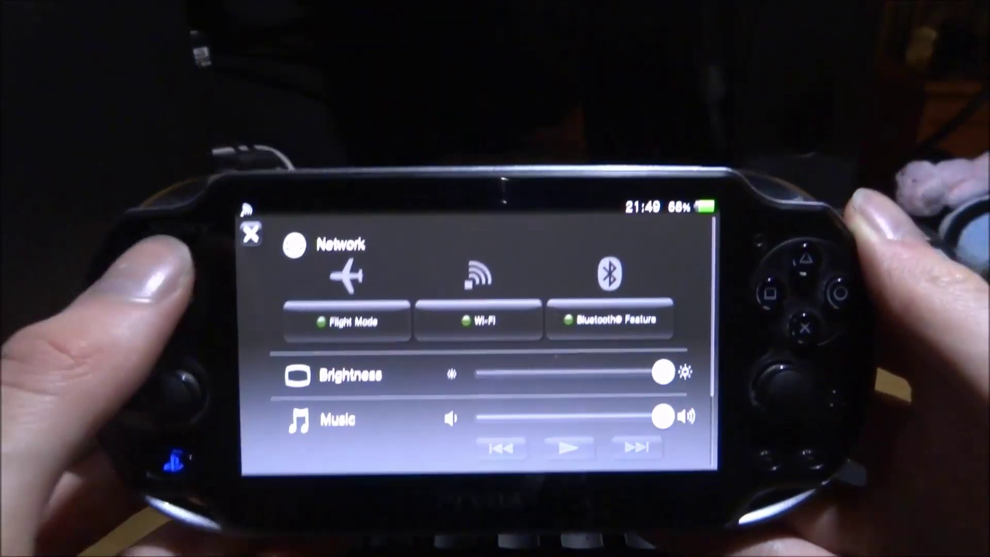
{"action": "key", "text": "super"}
{"action": "key", "text": "Return"}
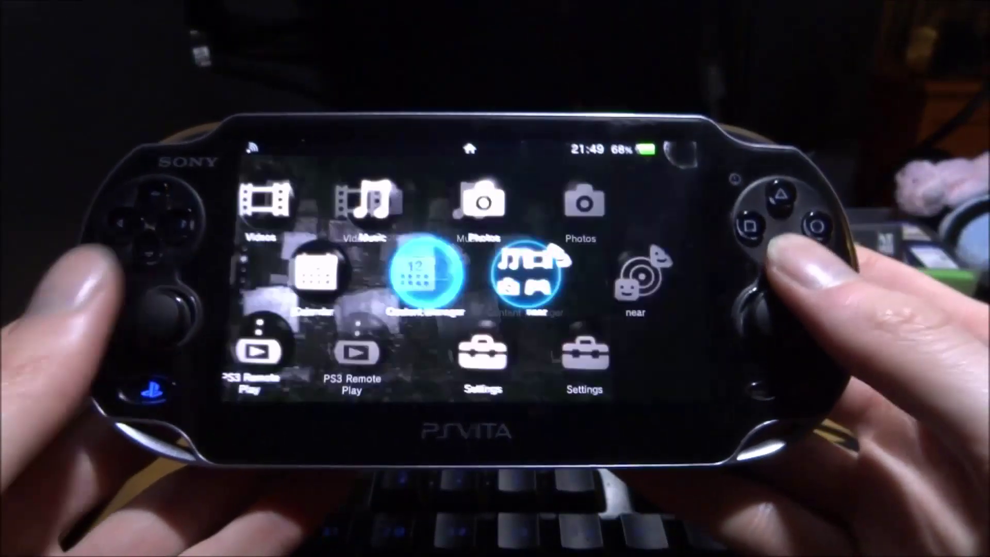
{"action": "key", "text": "Right"}
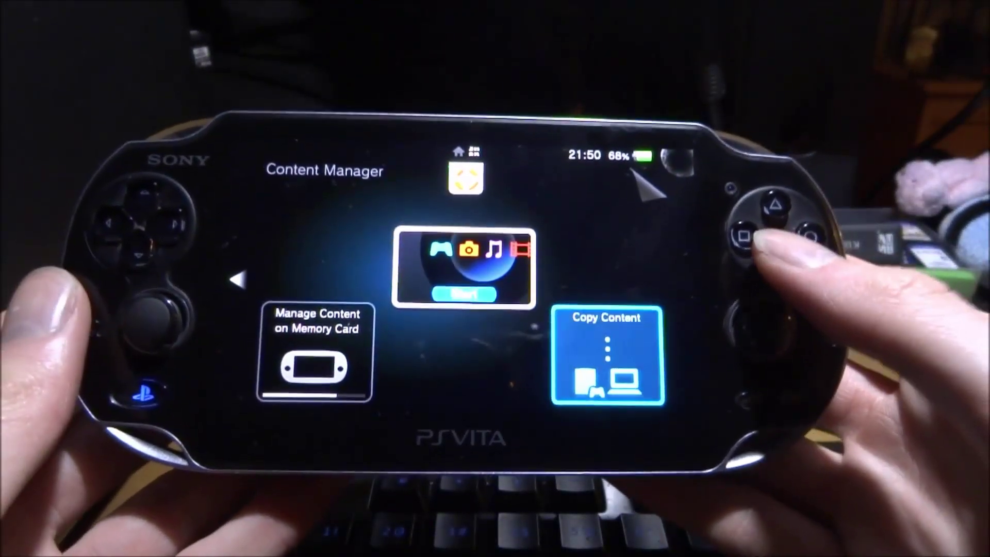
{"action": "key", "text": "Return"}
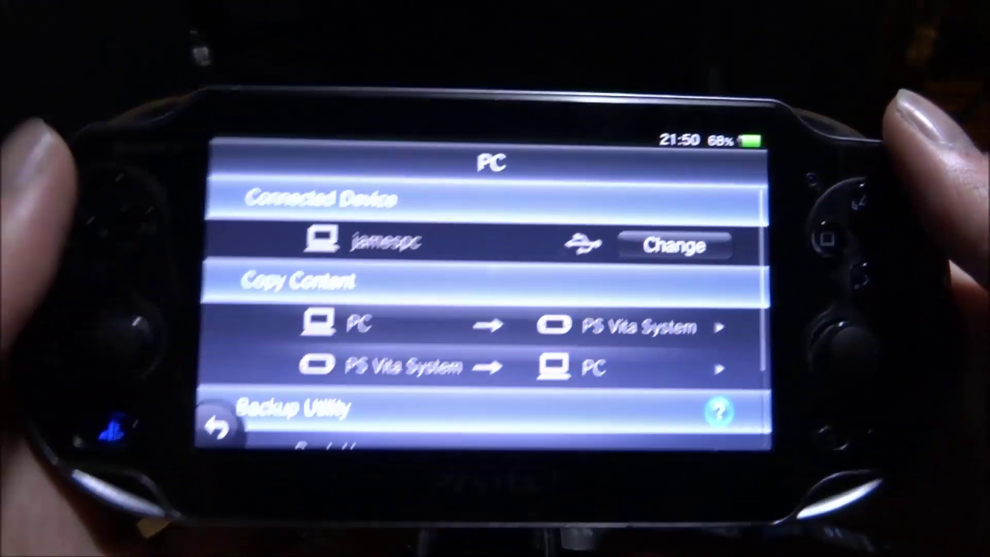
{"action": "key", "text": "Down"}
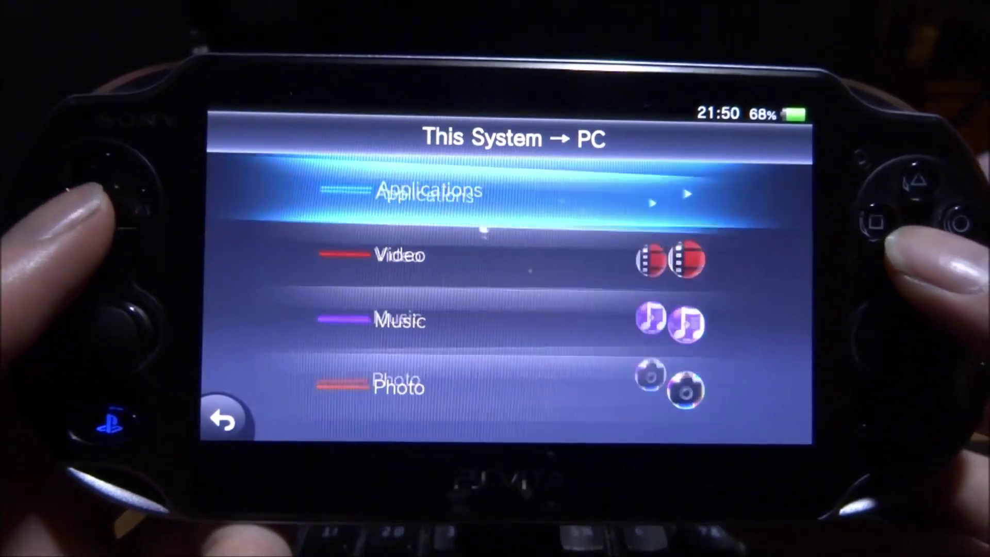
{"action": "key", "text": "Down"}
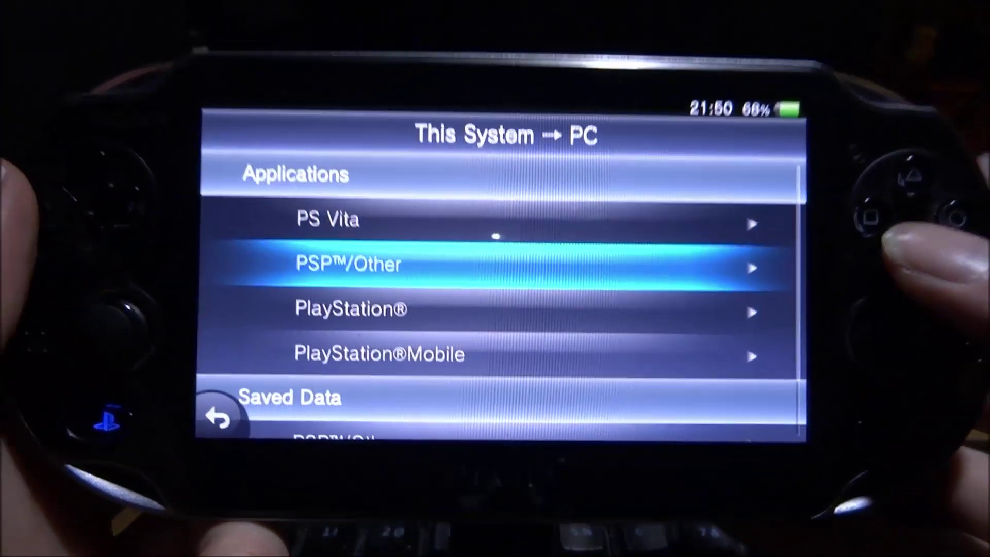
{"action": "key", "text": "Return"}
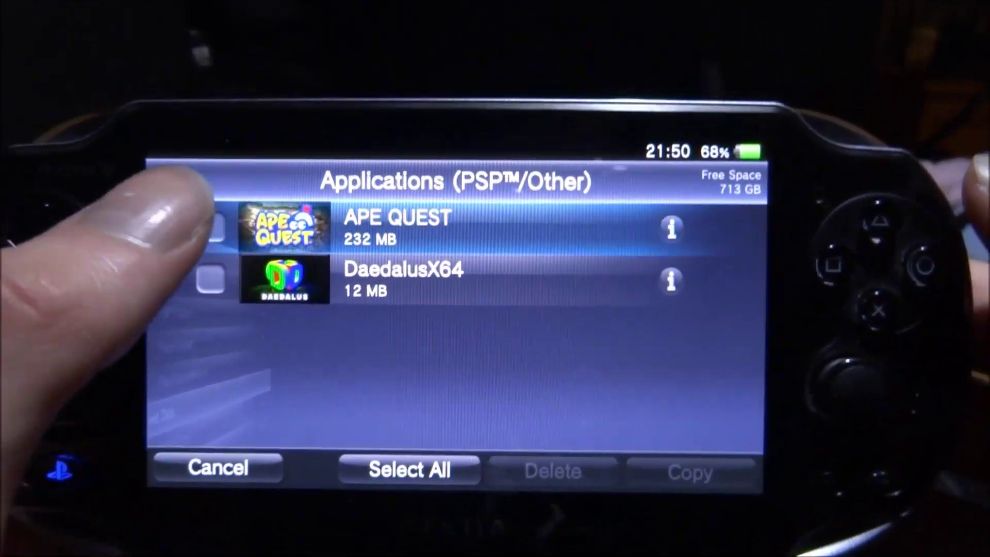
{"action": "left_click", "coordinate": [249, 170]}
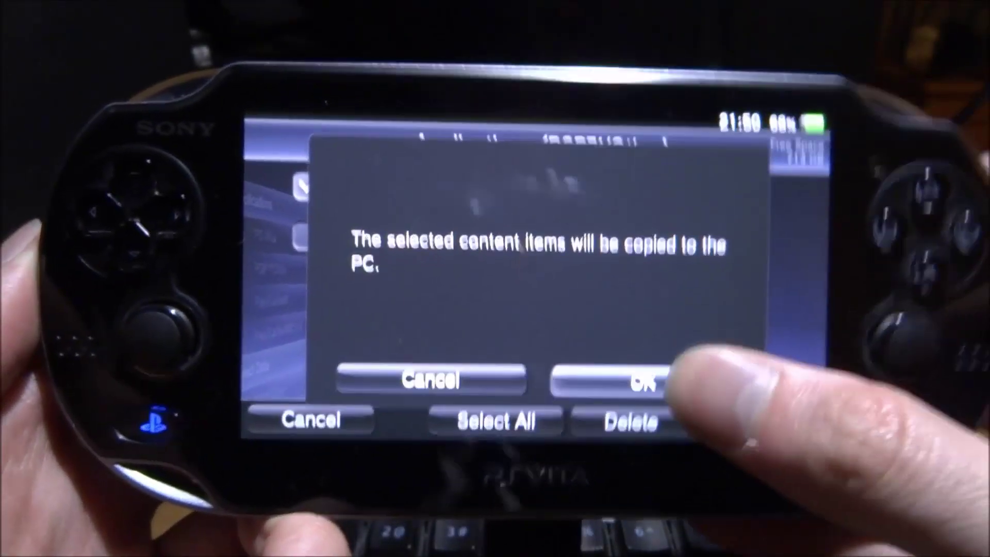
{"action": "left_click", "coordinate": [624, 403]}
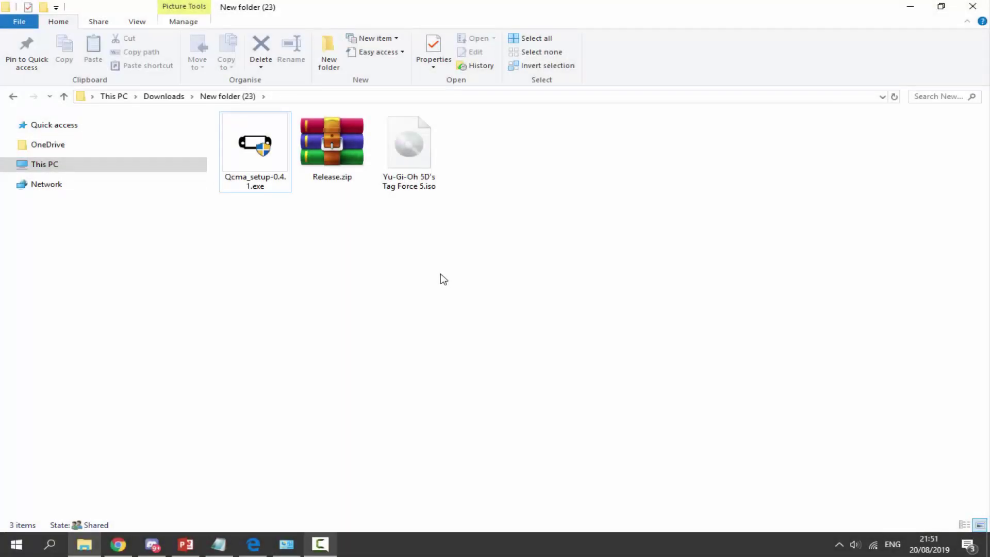
- Extract Release.zip into its own Release folder inside New folder (23)
{"action": "left_click", "coordinate": [330, 169]}
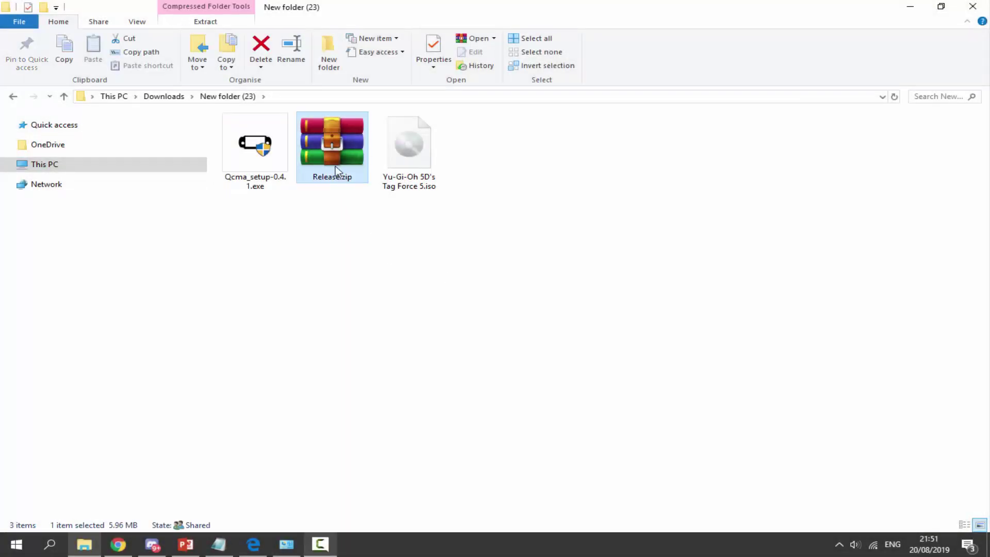
{"action": "right_click", "coordinate": [331, 169]}
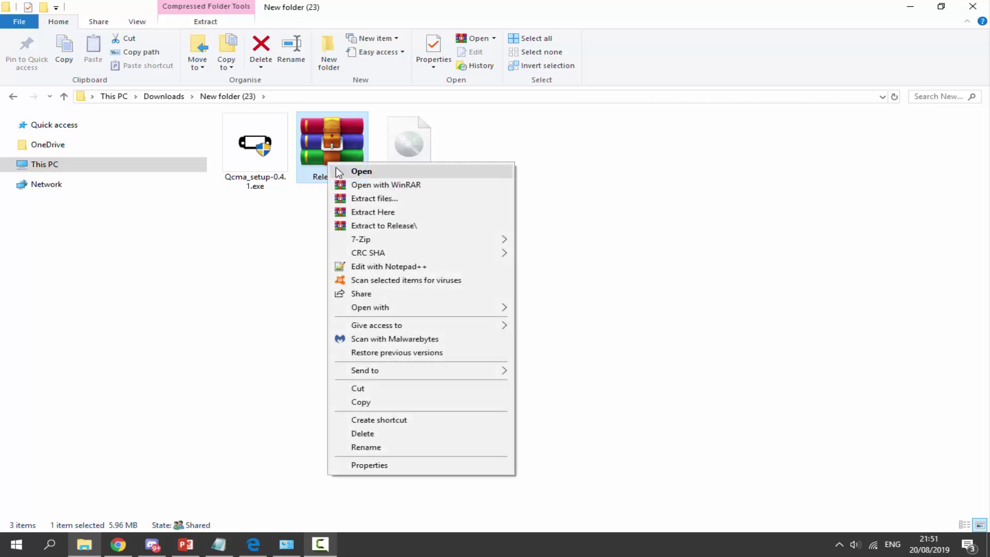
{"action": "left_click", "coordinate": [375, 227]}
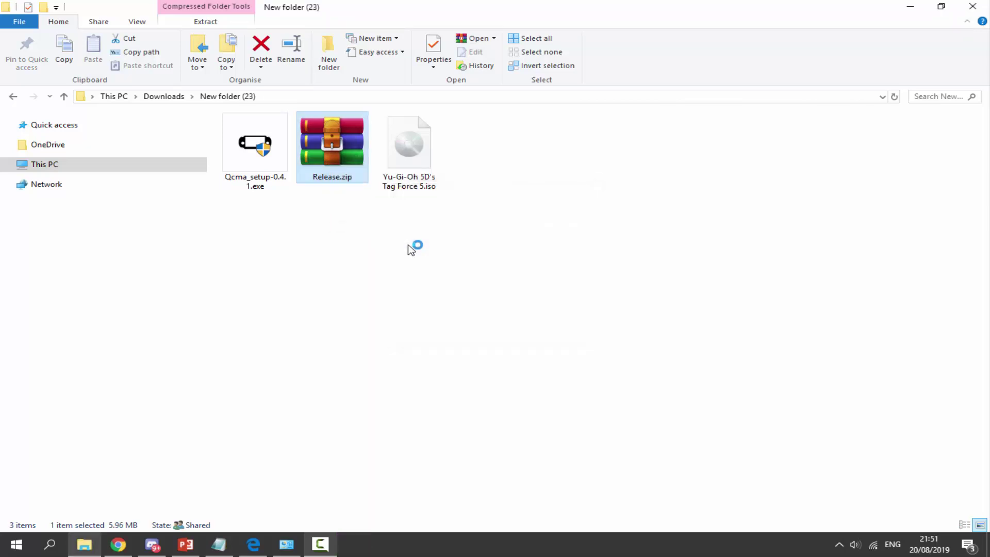
{"action": "left_click", "coordinate": [384, 249]}
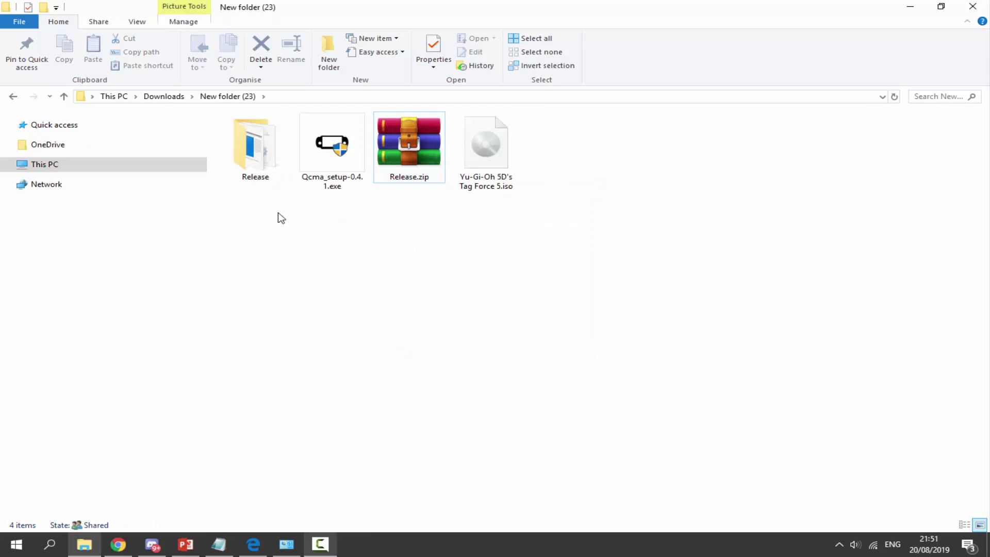
- Open the extracted Release folder and launch CHOVY-SIGN.exe, moving its window clear of the file list's upper rows
{"action": "double_click", "coordinate": [264, 178]}
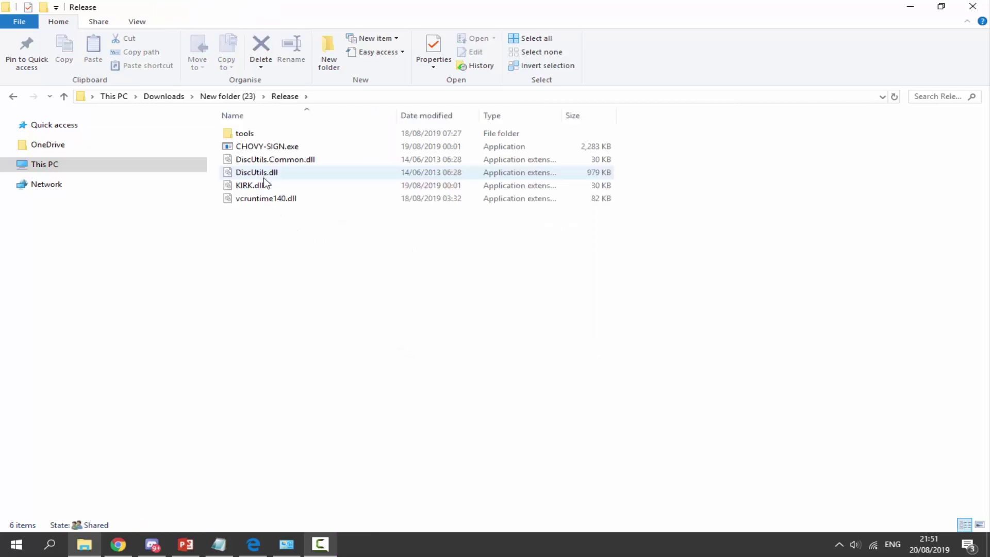
{"action": "left_click", "coordinate": [256, 147]}
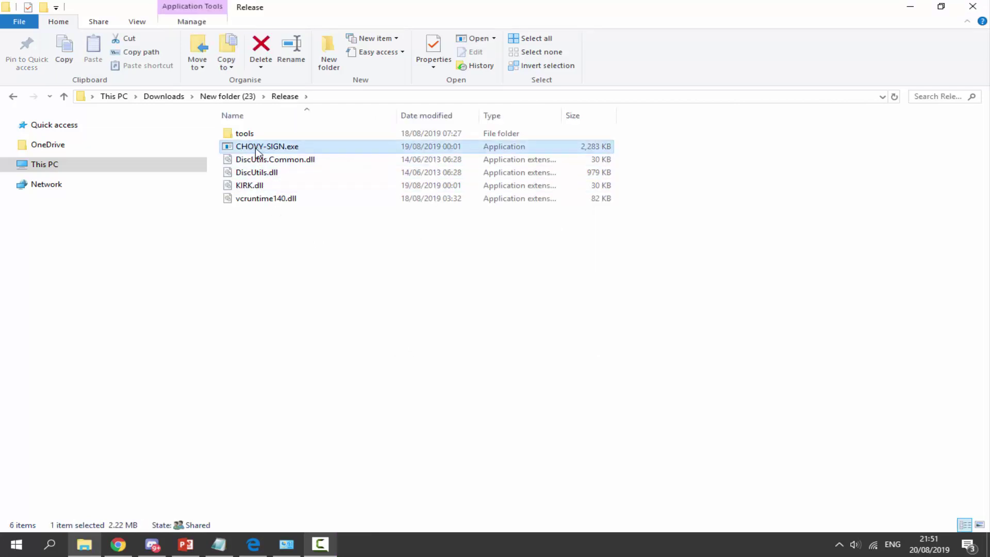
{"action": "double_click", "coordinate": [289, 149]}
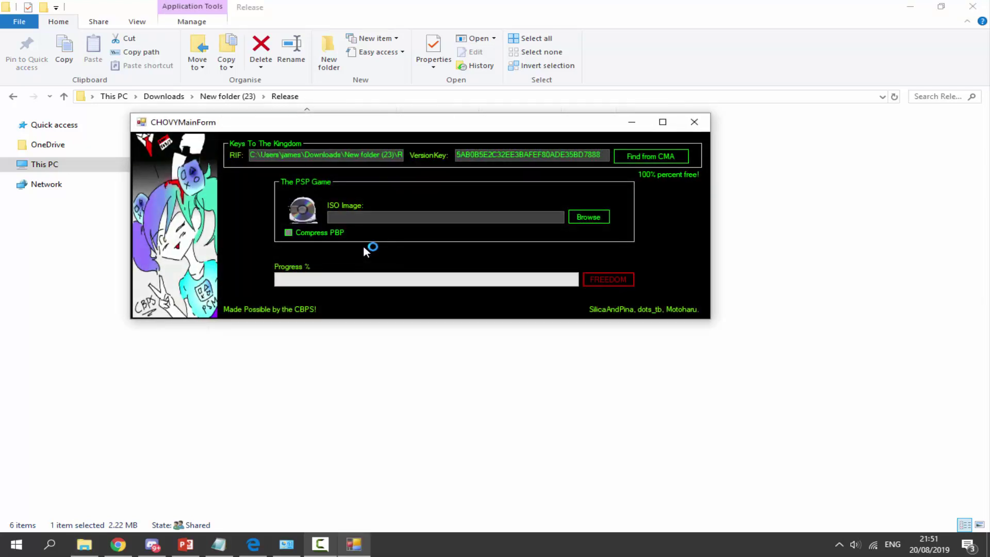
{"action": "left_click_drag", "start_coordinate": [407, 126], "coordinate": [492, 159]}
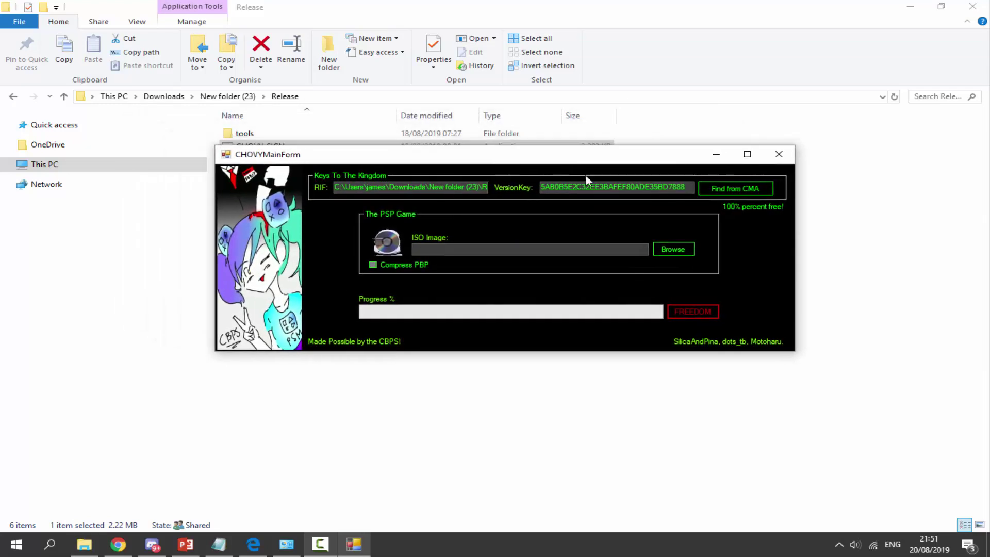
- Set the CMA backups directory to the PS Vita folder in Documents and retrieve the RIF and version key from NPEG00005 - APE QUEST
{"action": "left_click", "coordinate": [729, 188]}
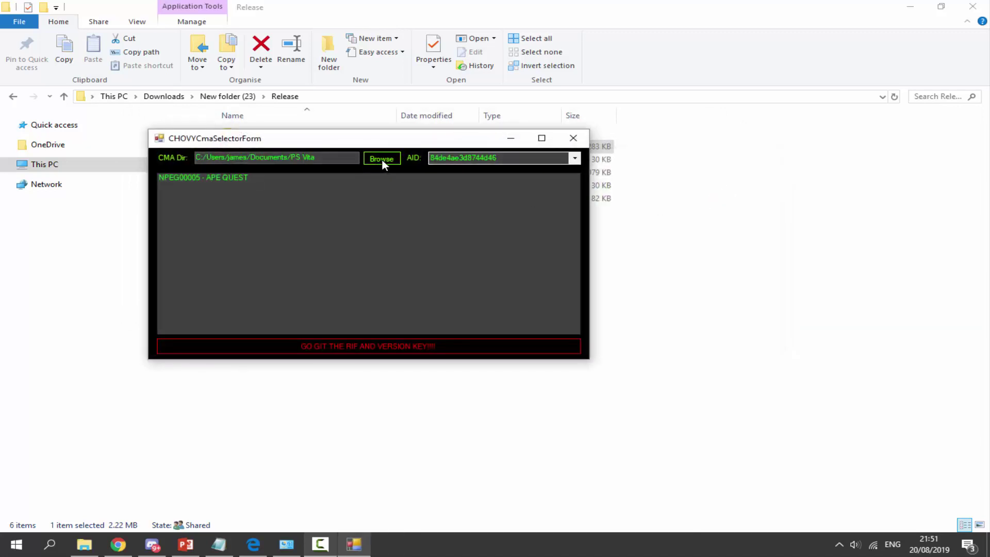
{"action": "left_click", "coordinate": [383, 159]}
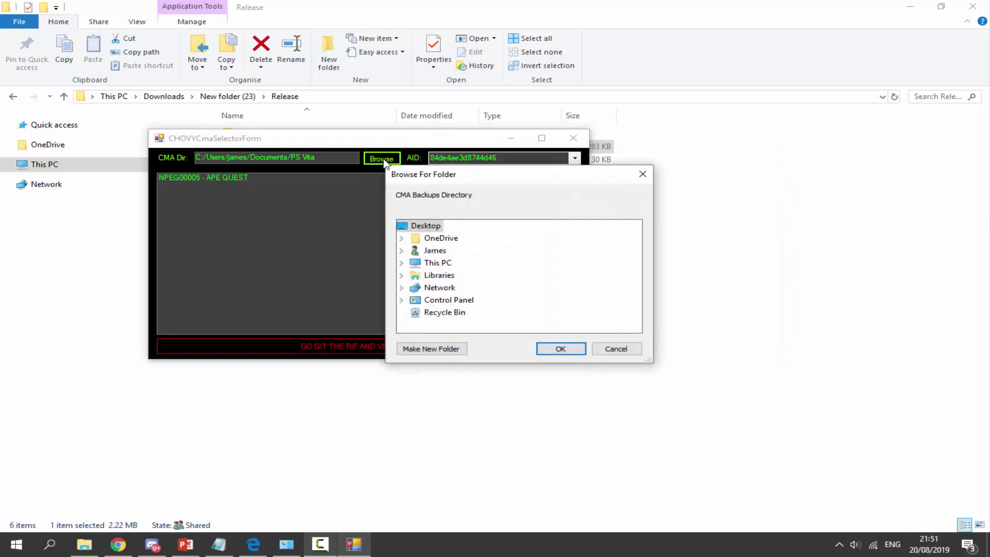
{"action": "left_click", "coordinate": [401, 252]}
{"action": "scroll", "coordinate": [473, 279], "scroll_direction": "down", "scroll_amount": 5}
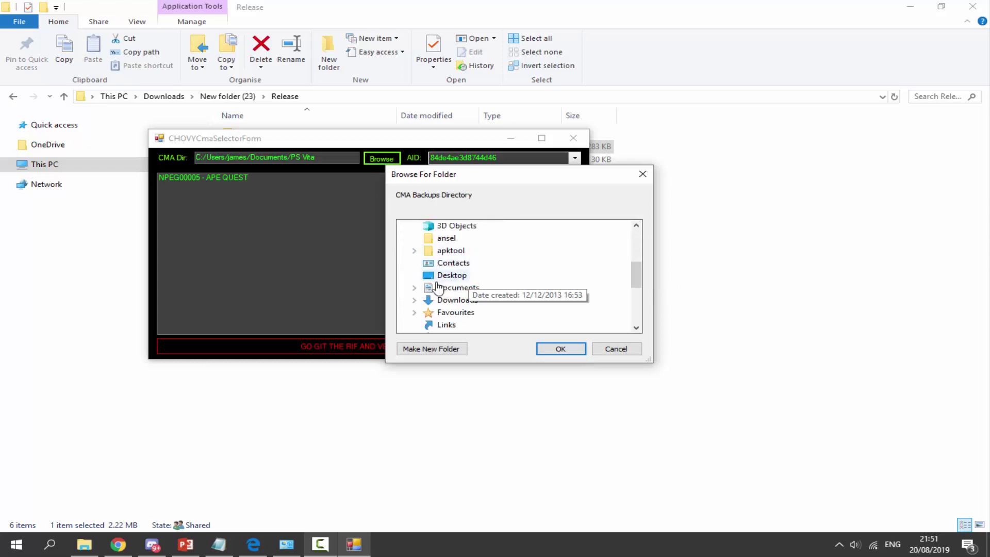
{"action": "left_click", "coordinate": [415, 288]}
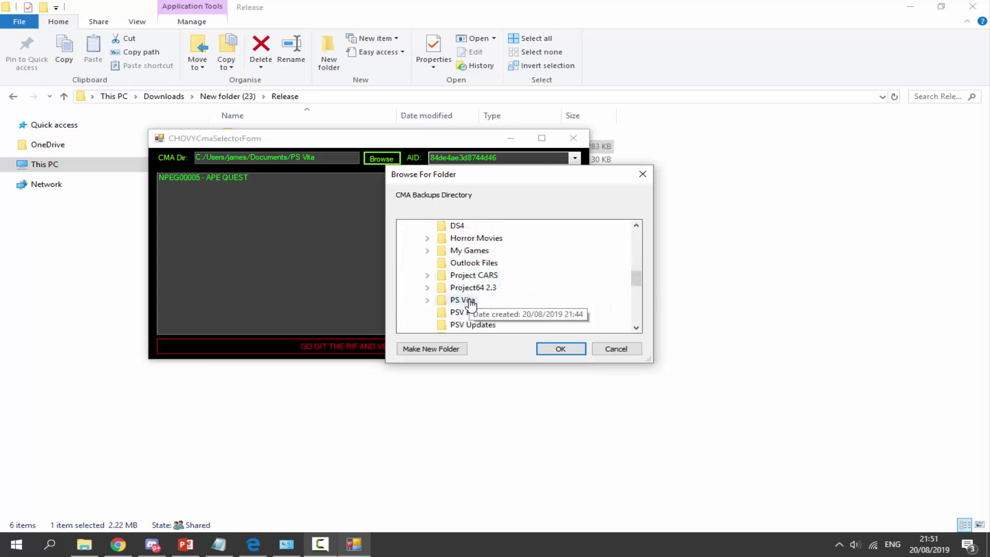
{"action": "left_click", "coordinate": [467, 304]}
{"action": "left_click", "coordinate": [466, 302]}
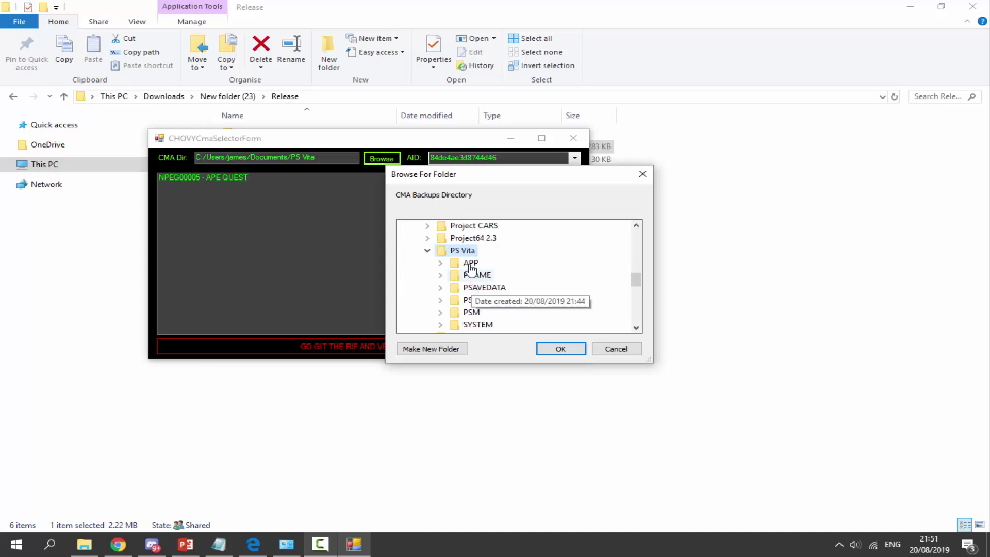
{"action": "left_click", "coordinate": [542, 350]}
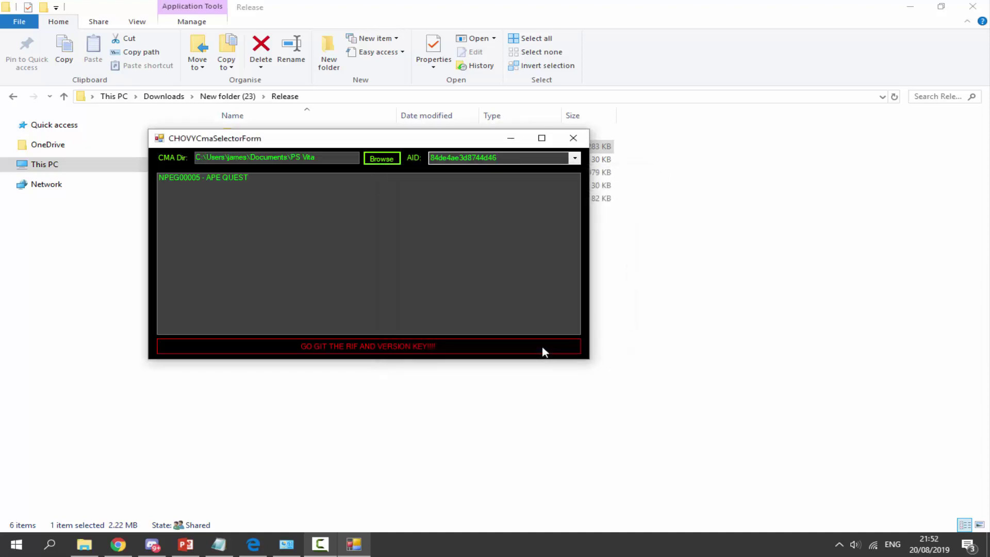
{"action": "left_click", "coordinate": [216, 177]}
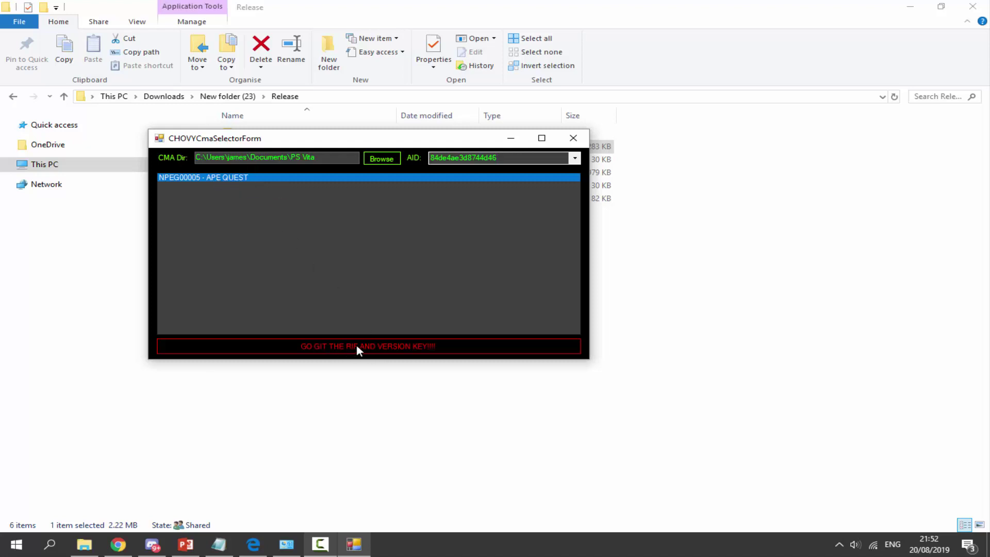
{"action": "left_click", "coordinate": [386, 346]}
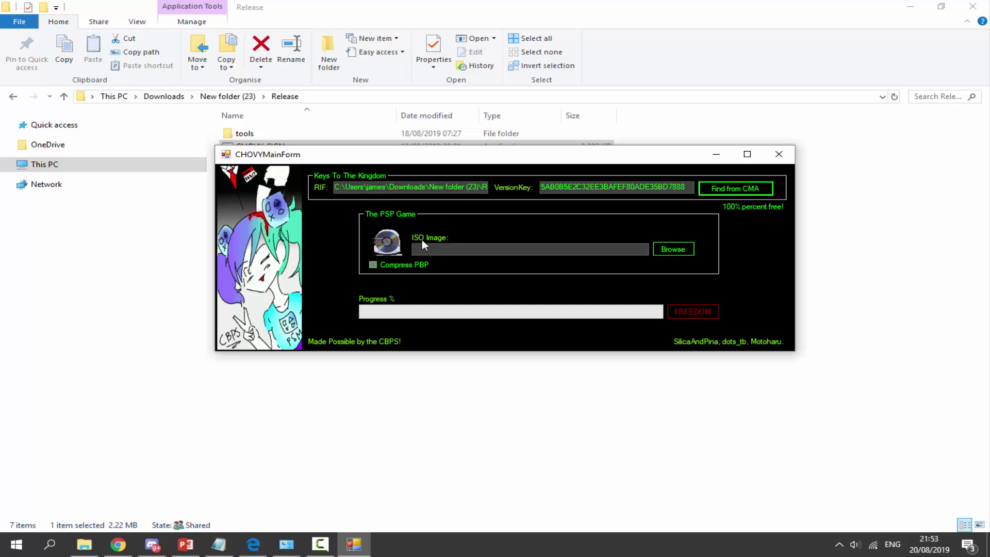
- Load Yu-Gi-Oh 5D's Tag Force 5.iso from New folder (23) as the PSP game's ISO image
{"action": "left_click", "coordinate": [671, 249]}
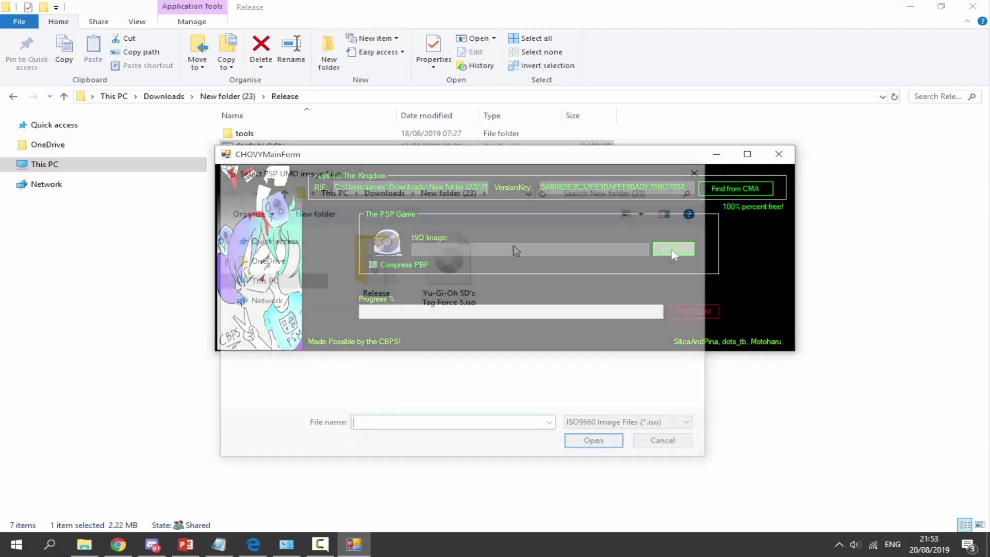
{"action": "left_click", "coordinate": [442, 278]}
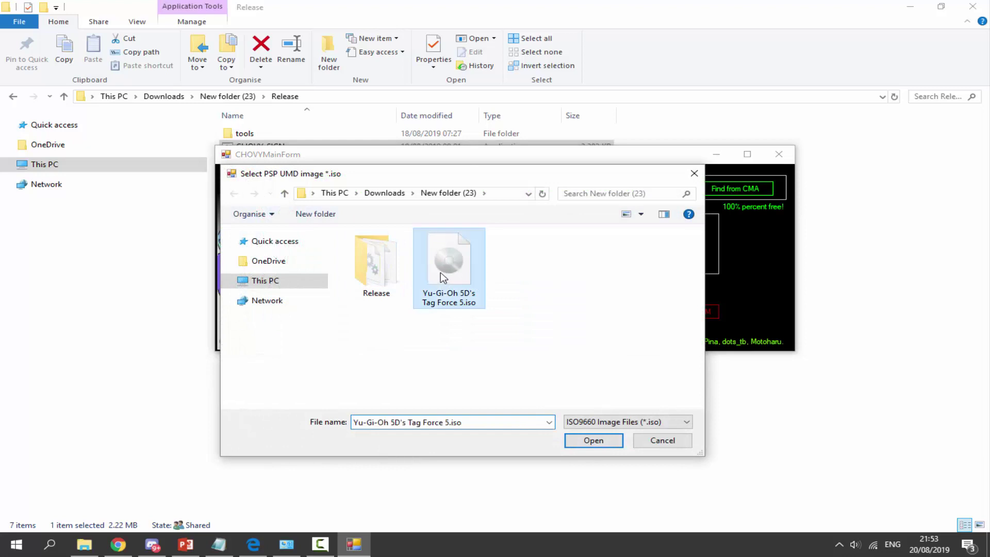
{"action": "left_click", "coordinate": [594, 441]}
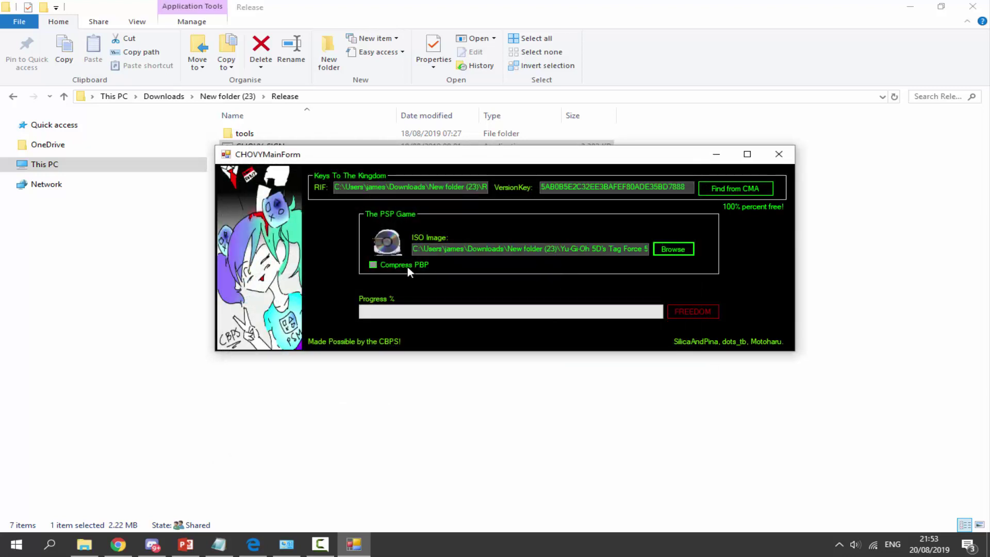
- Run the FREEDOM conversion on the loaded ISO without PBP compression, and close CHOVY-SIGN once it finishes
{"action": "left_click", "coordinate": [682, 311]}
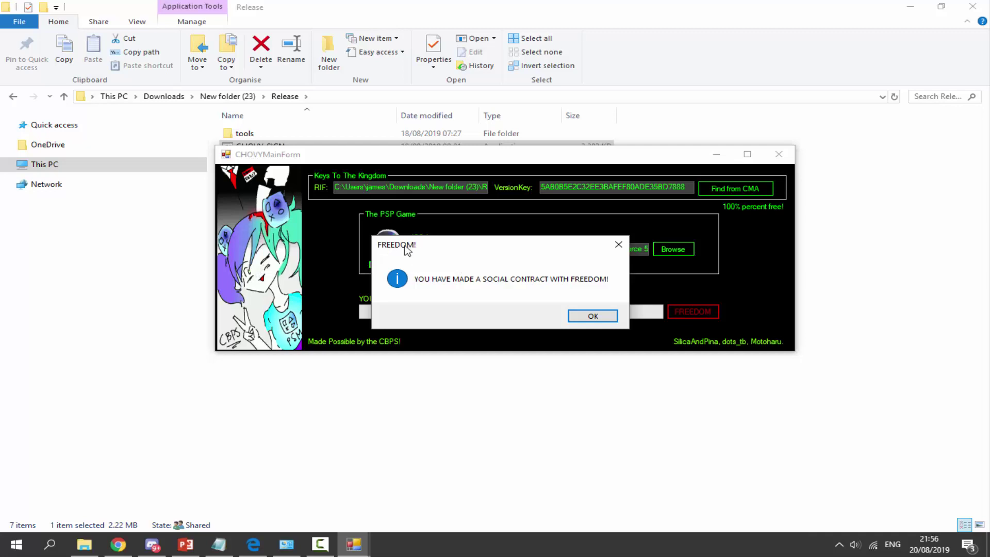
{"action": "left_click", "coordinate": [593, 316]}
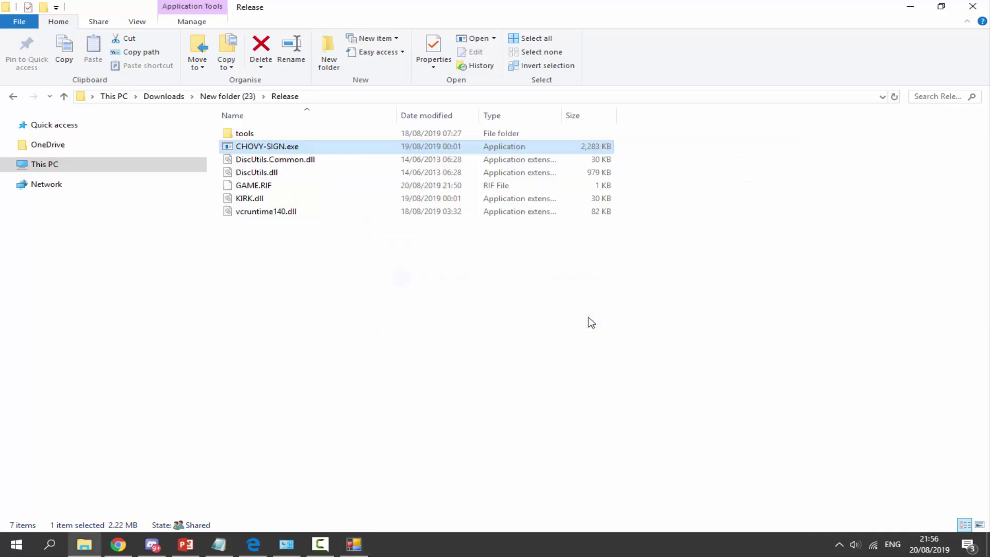
{"action": "left_click", "coordinate": [366, 550]}
{"action": "left_click", "coordinate": [779, 155]}
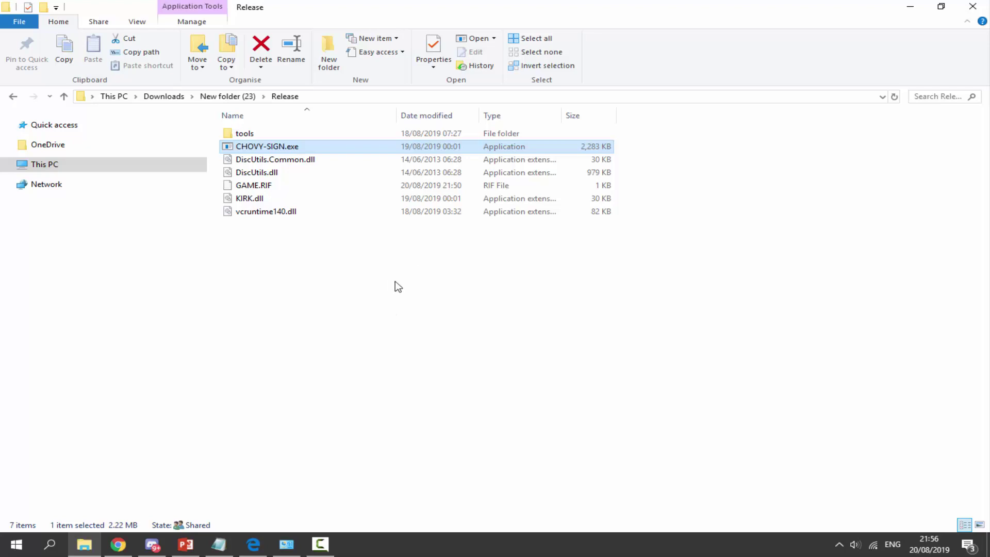
- Refresh the database of the Qcma instance running in the background
{"action": "left_click", "coordinate": [838, 545]}
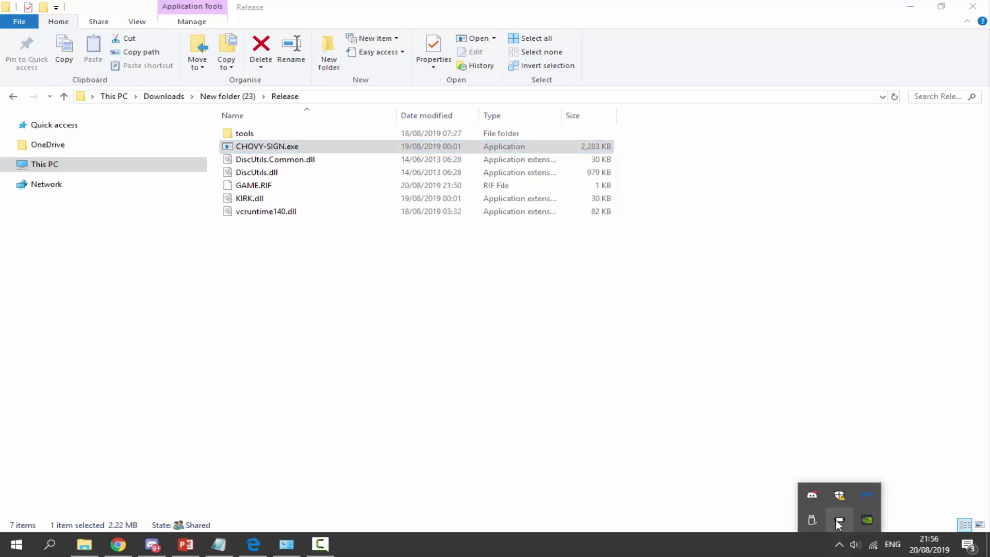
{"action": "right_click", "coordinate": [840, 522]}
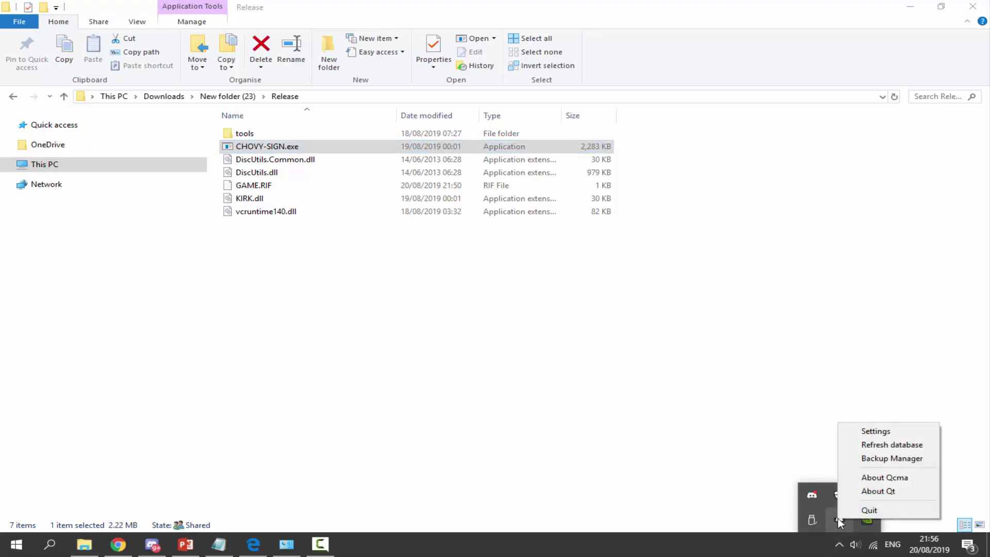
{"action": "left_click", "coordinate": [884, 446]}
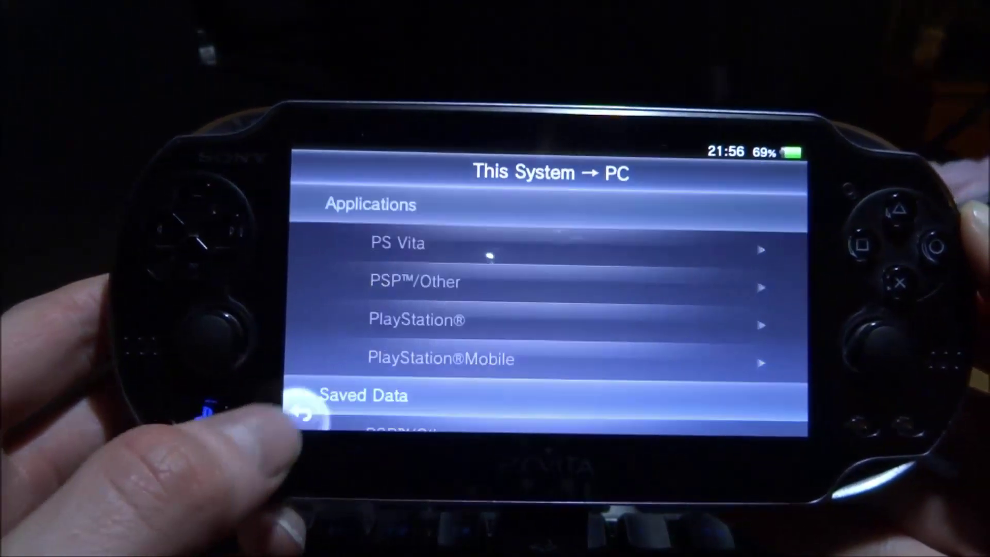
{"action": "left_click", "coordinate": [305, 413]}
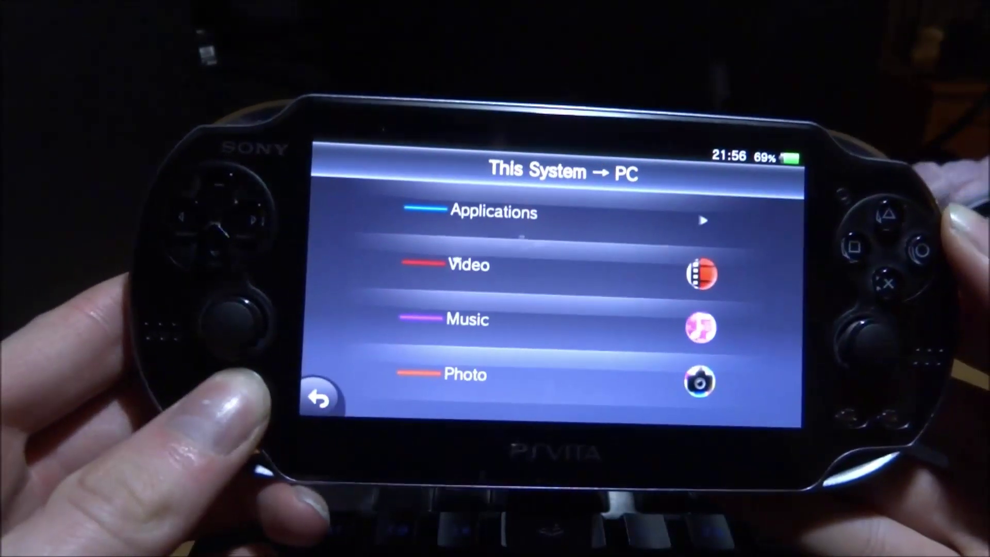
{"action": "key", "text": "super"}
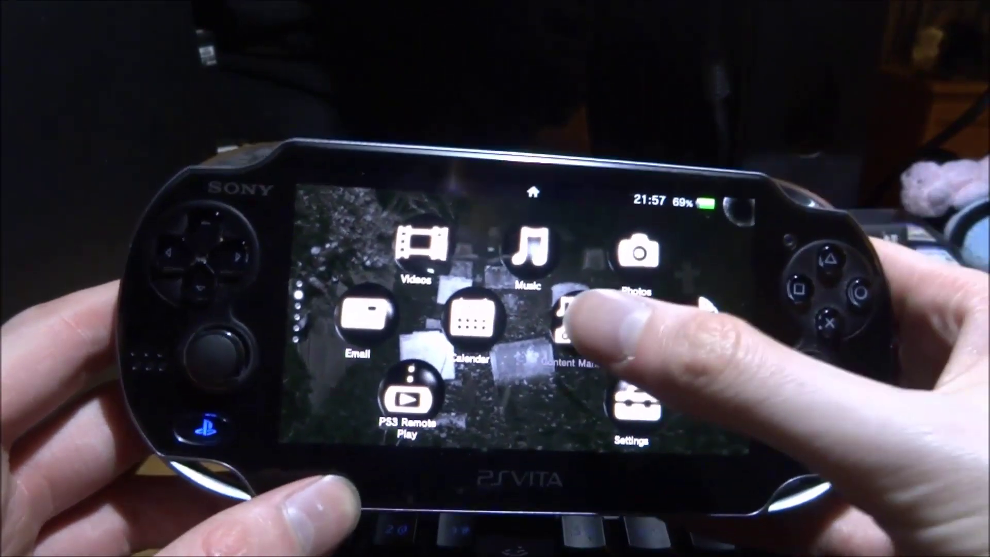
{"action": "left_click", "coordinate": [570, 314]}
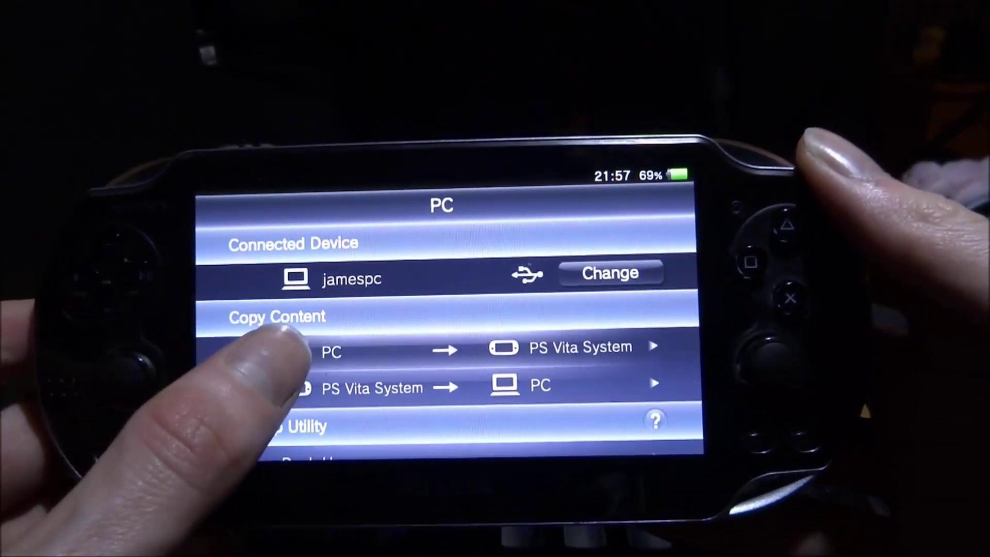
{"action": "left_click", "coordinate": [289, 343]}
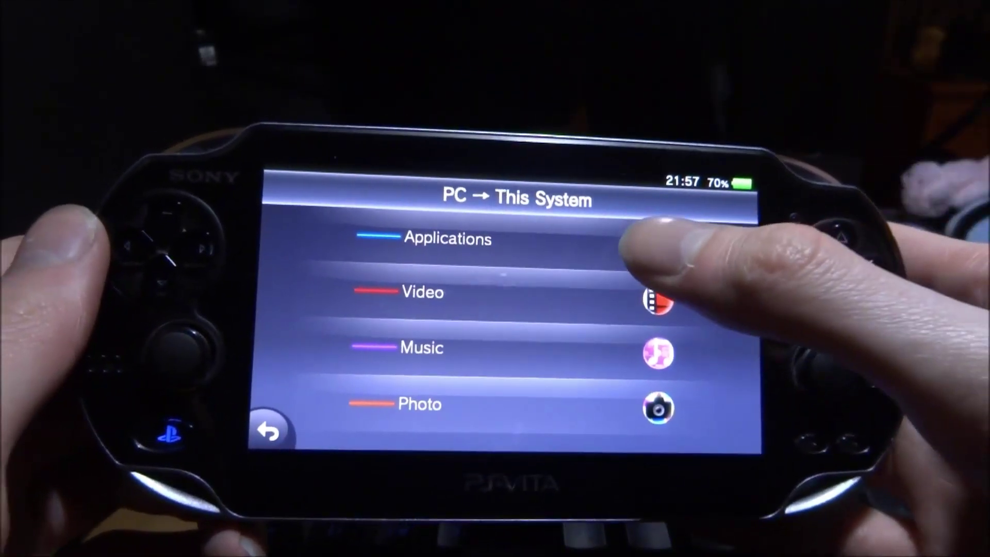
{"action": "left_click", "coordinate": [634, 242]}
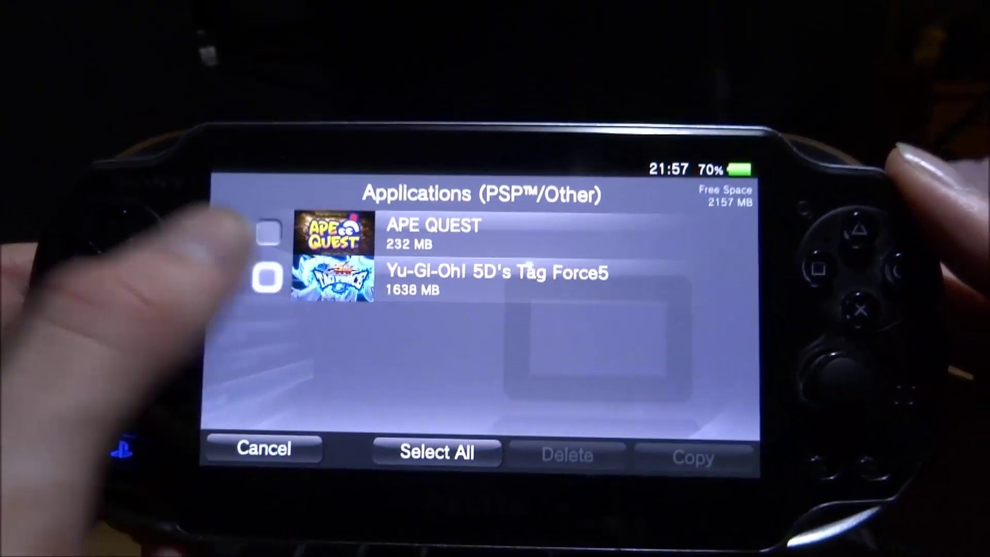
{"action": "left_click", "coordinate": [267, 279]}
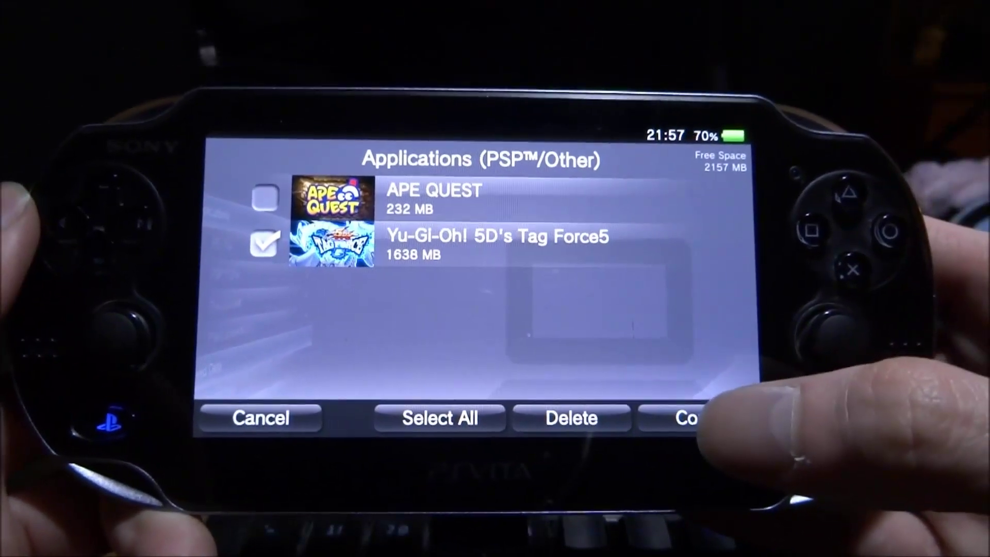
{"action": "left_click", "coordinate": [686, 429]}
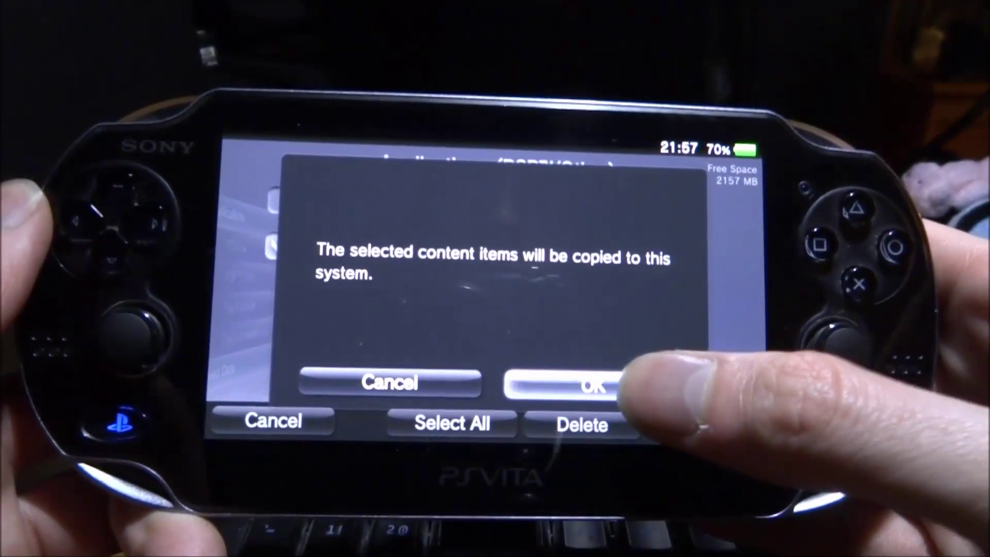